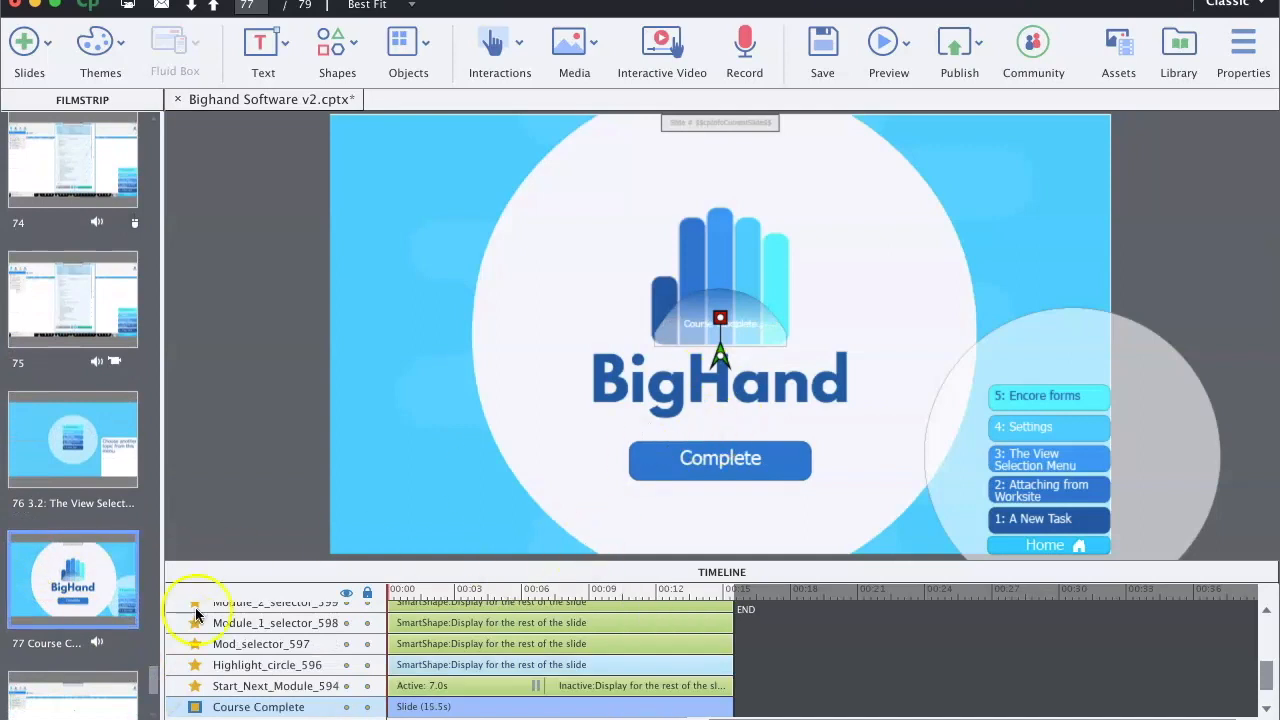
- Open slide 14, the MODULE 2 start slide, and inspect the START_BUTTONS_22 group holding the Start Next Module buttons
left_click_drag(160, 690, 112, 98)
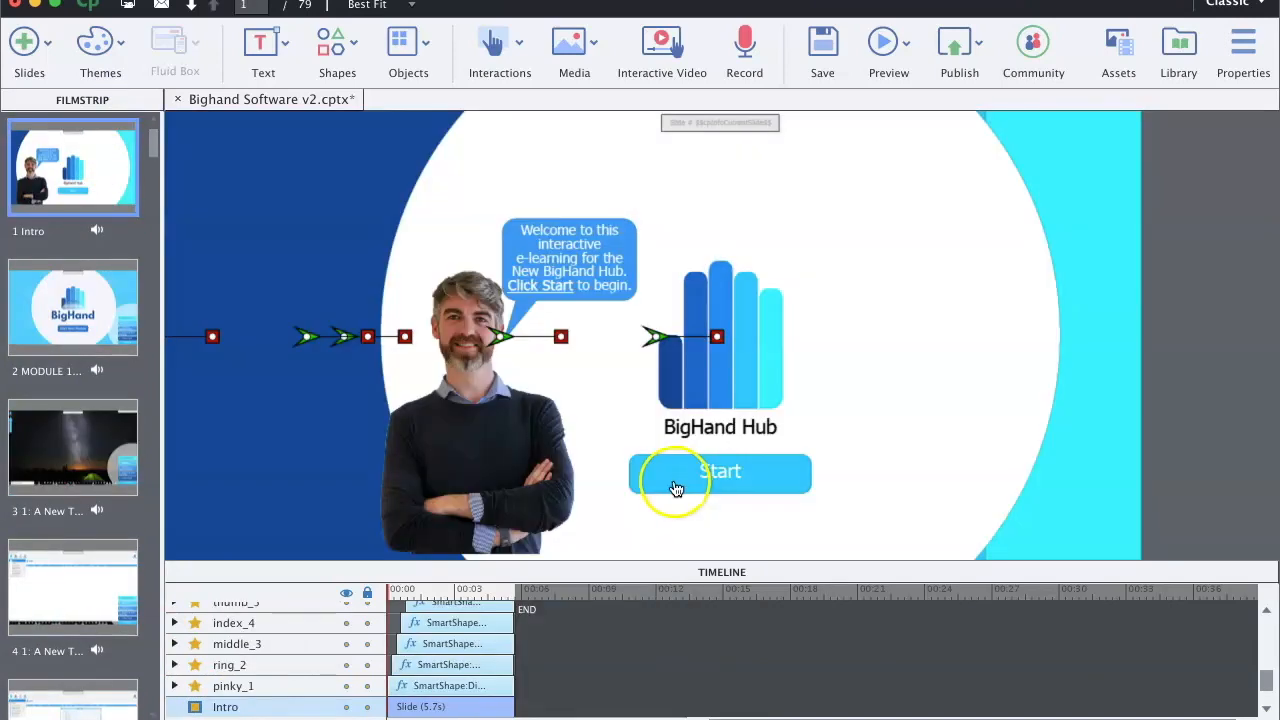
left_click_drag(150, 160, 155, 228)
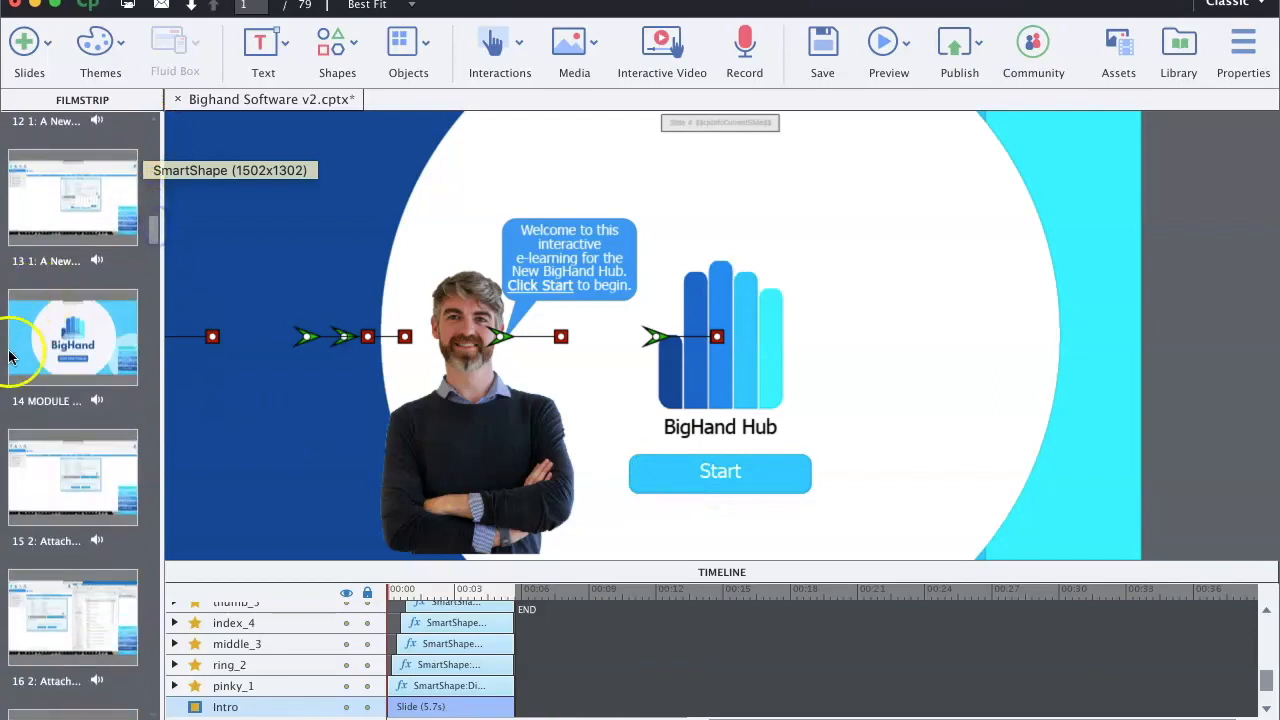
left_click(45, 361)
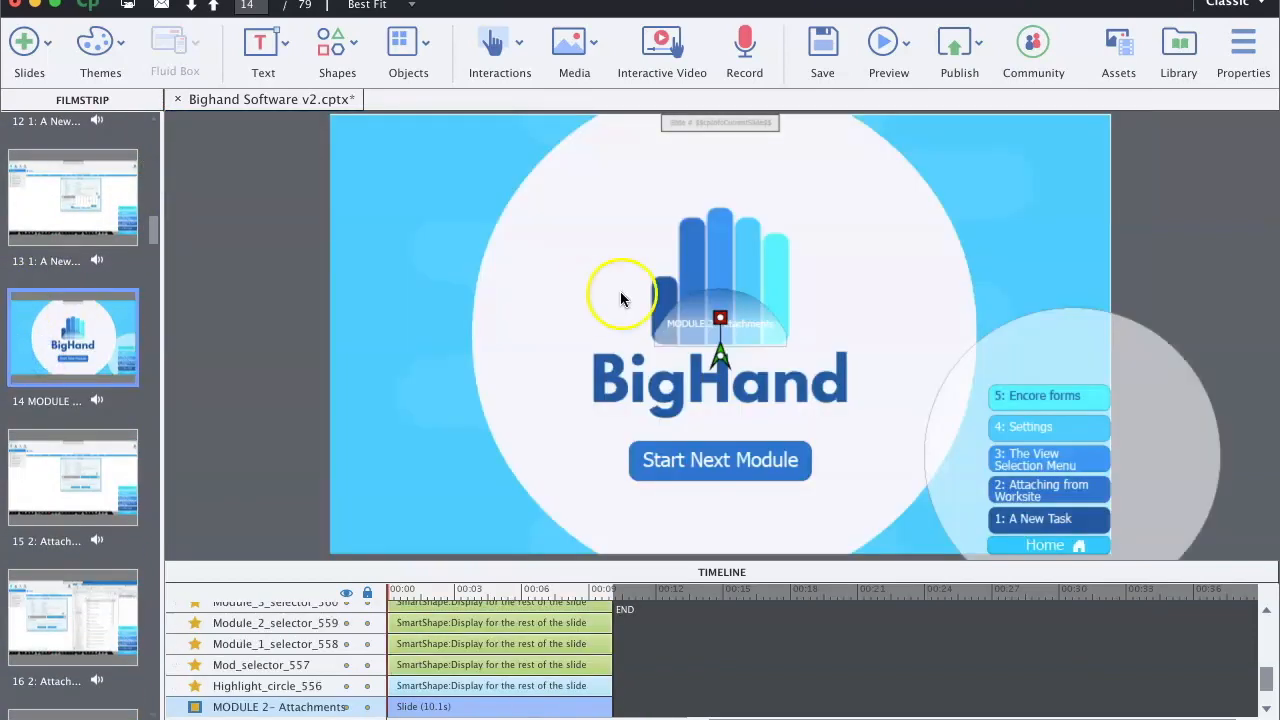
left_click(697, 475)
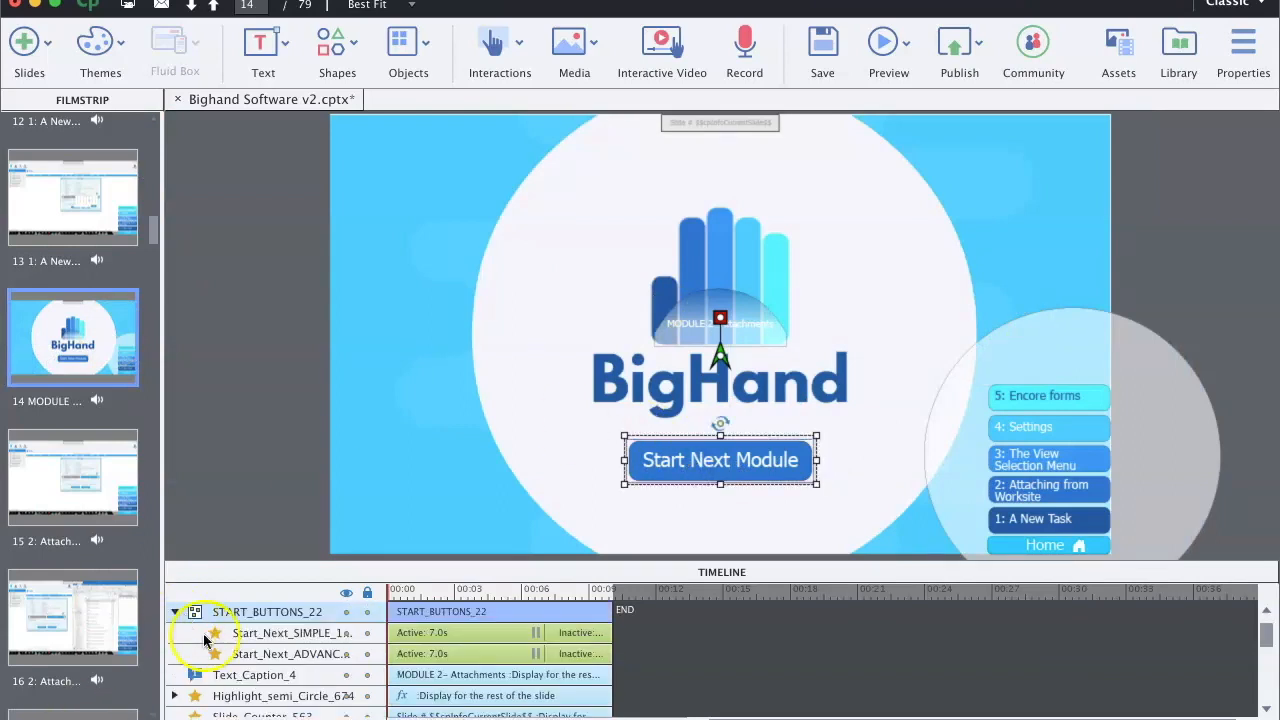
left_click(175, 611)
left_click(175, 611)
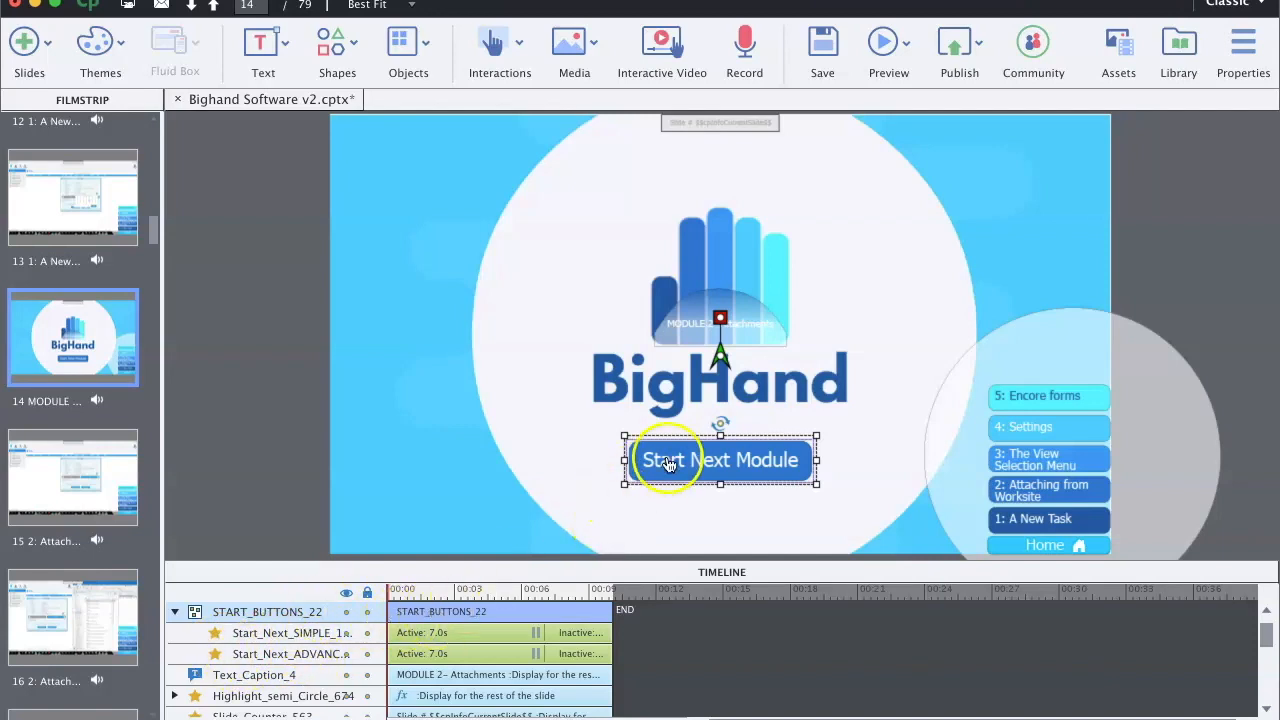
- Move the START_BUTTONS_22 group to the left of the BigHand logo, and undo the move
left_click(580, 466)
left_click_drag(580, 466, 474, 458)
left_click(488, 459)
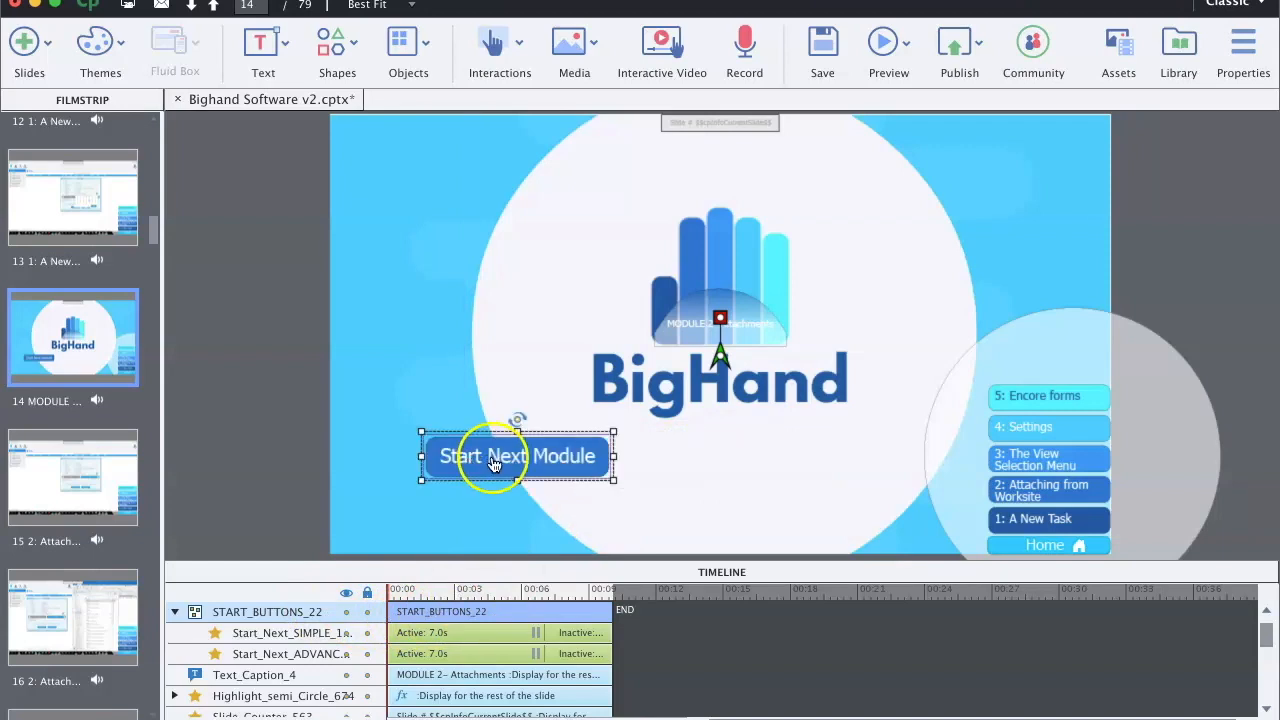
key("super+z")
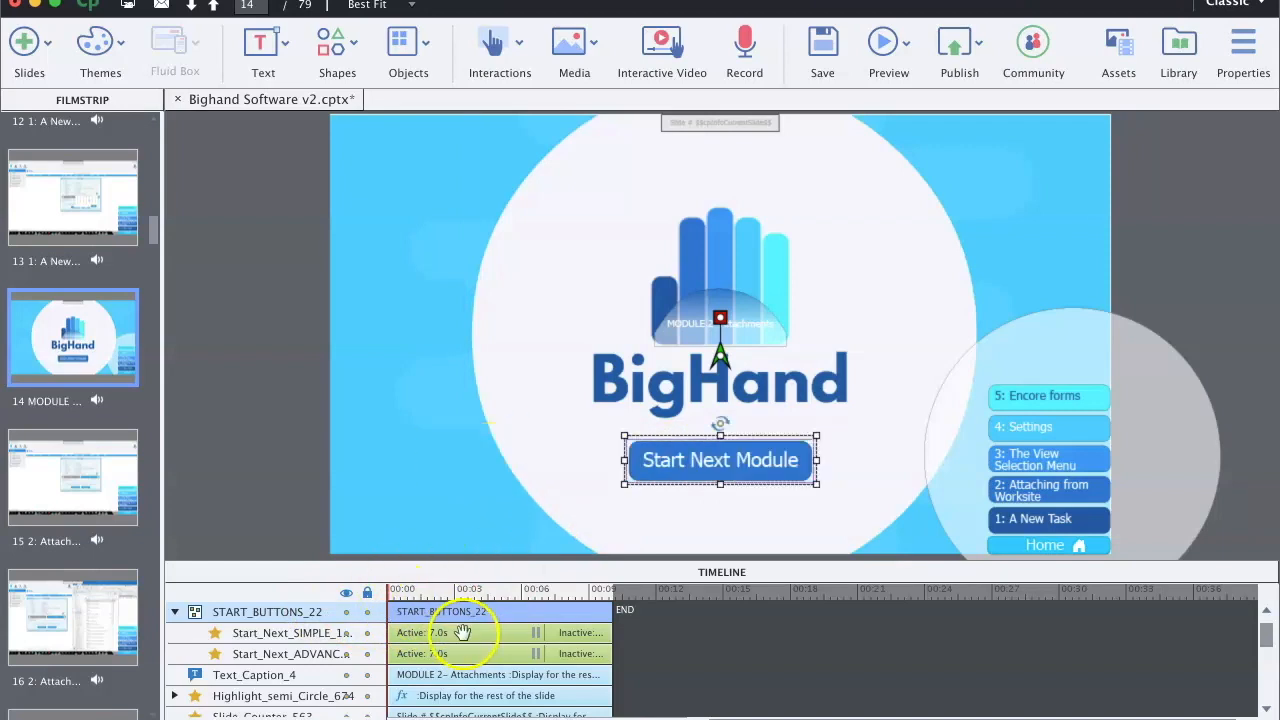
- Move only the Start_Next_SIMPLE button away from the stacked Start_Next_ADVANCED button, and undo the move
left_click(451, 634)
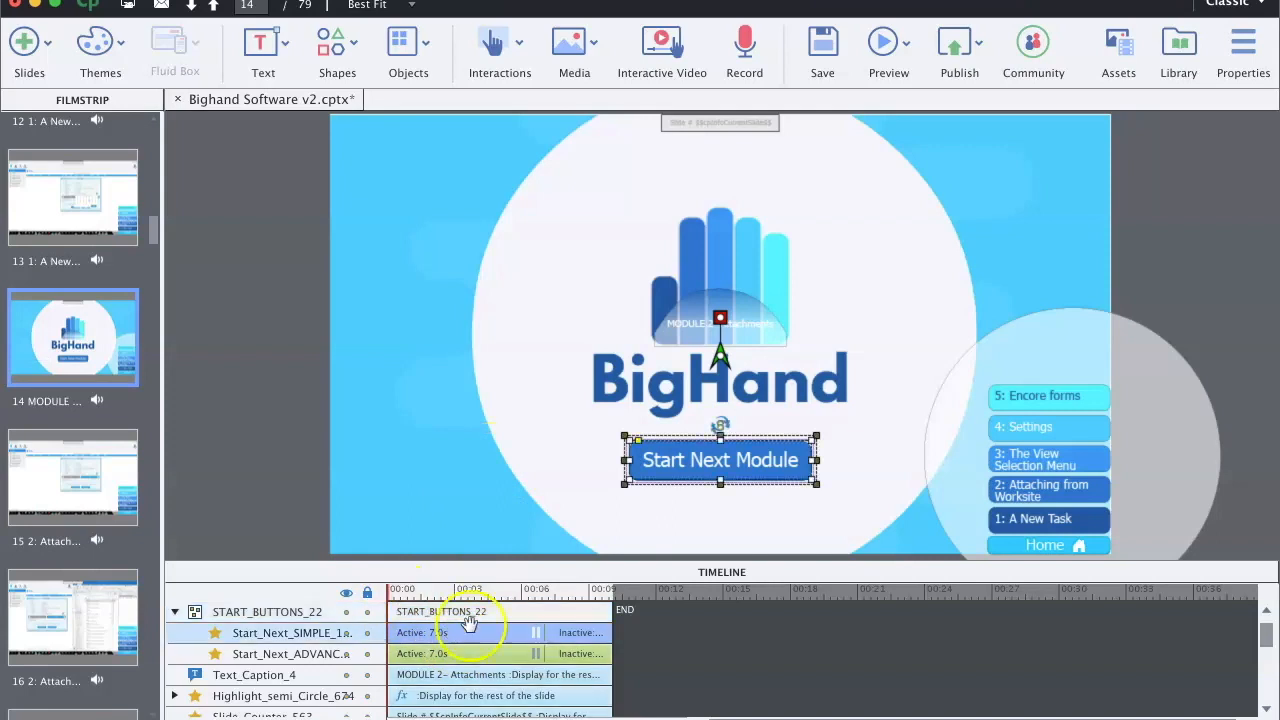
left_click(615, 462)
left_click_drag(615, 462, 450, 481)
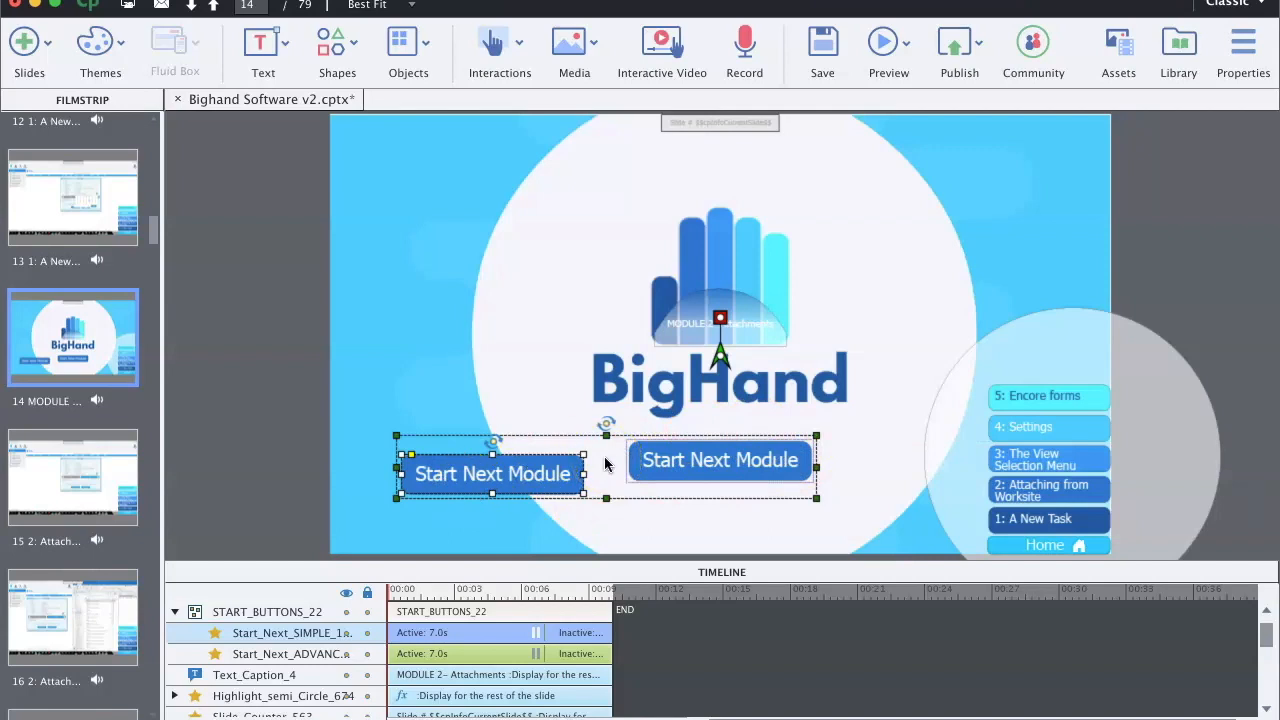
key("super+z")
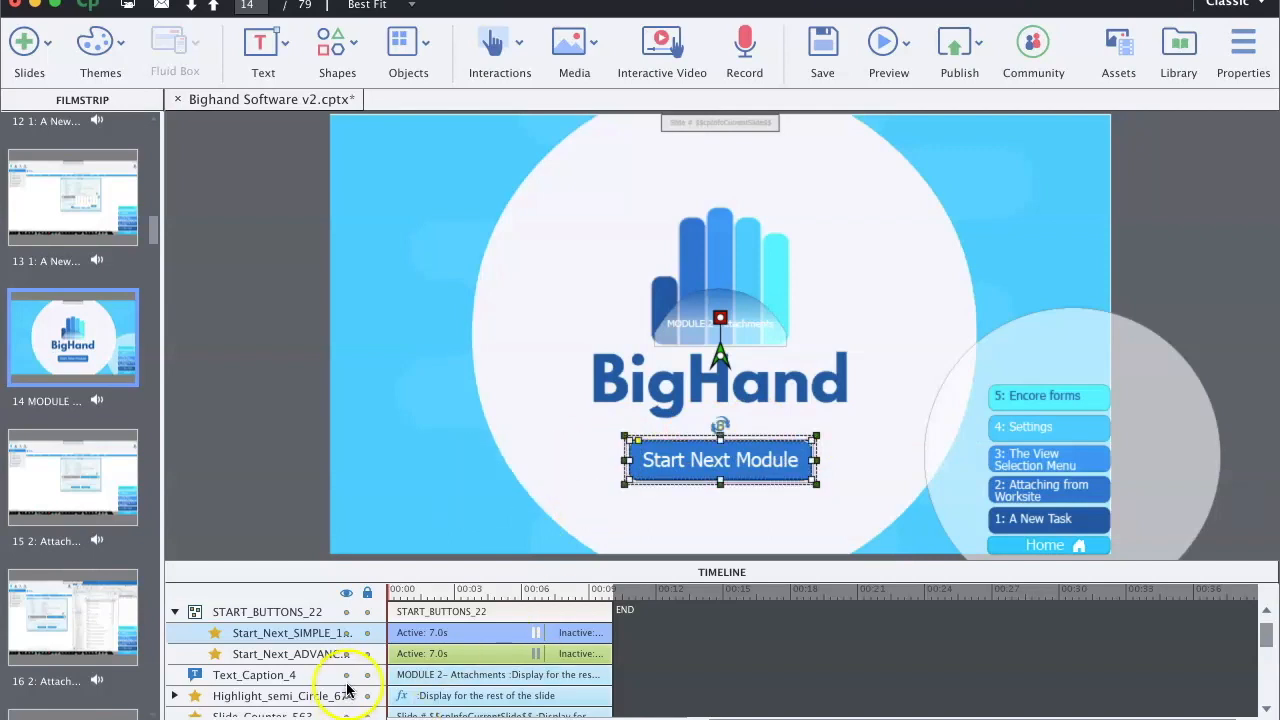
- Compare the output visibility properties of the Start_Next_ADVANCED_554 and Start_Next_SIMPLE_1080 buttons
left_click(465, 658)
left_click(1243, 50)
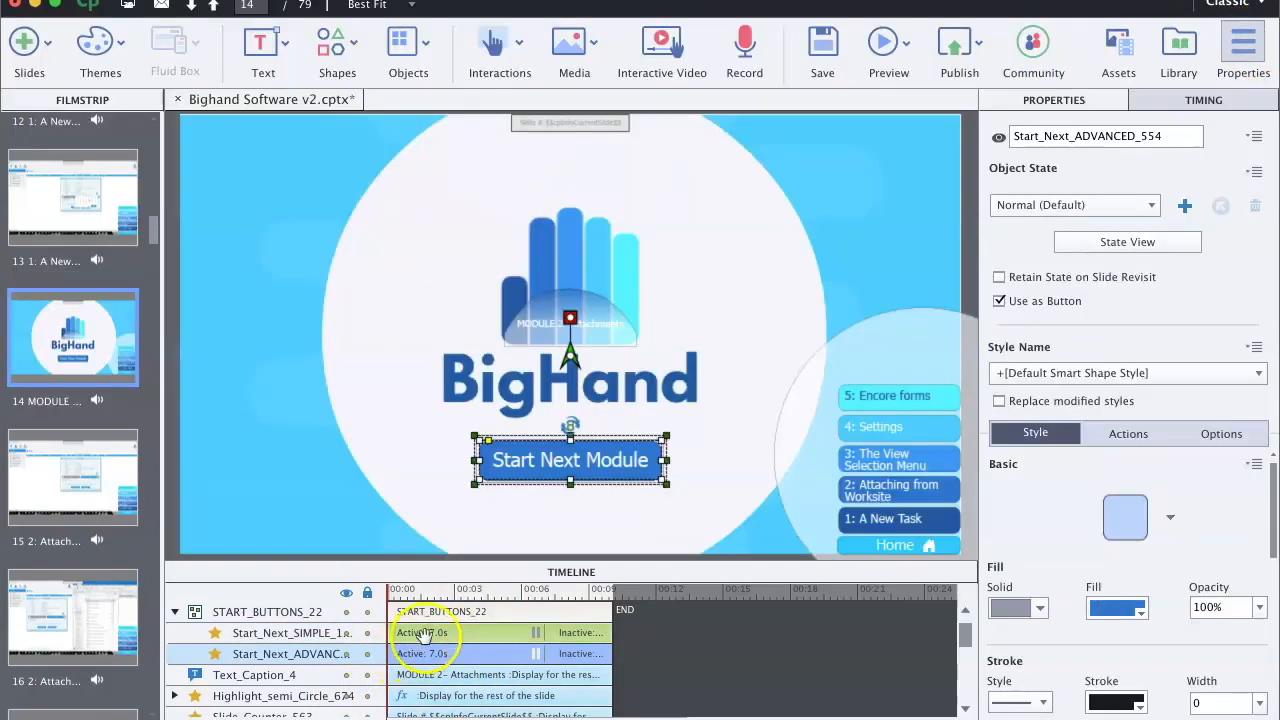
left_click(445, 633)
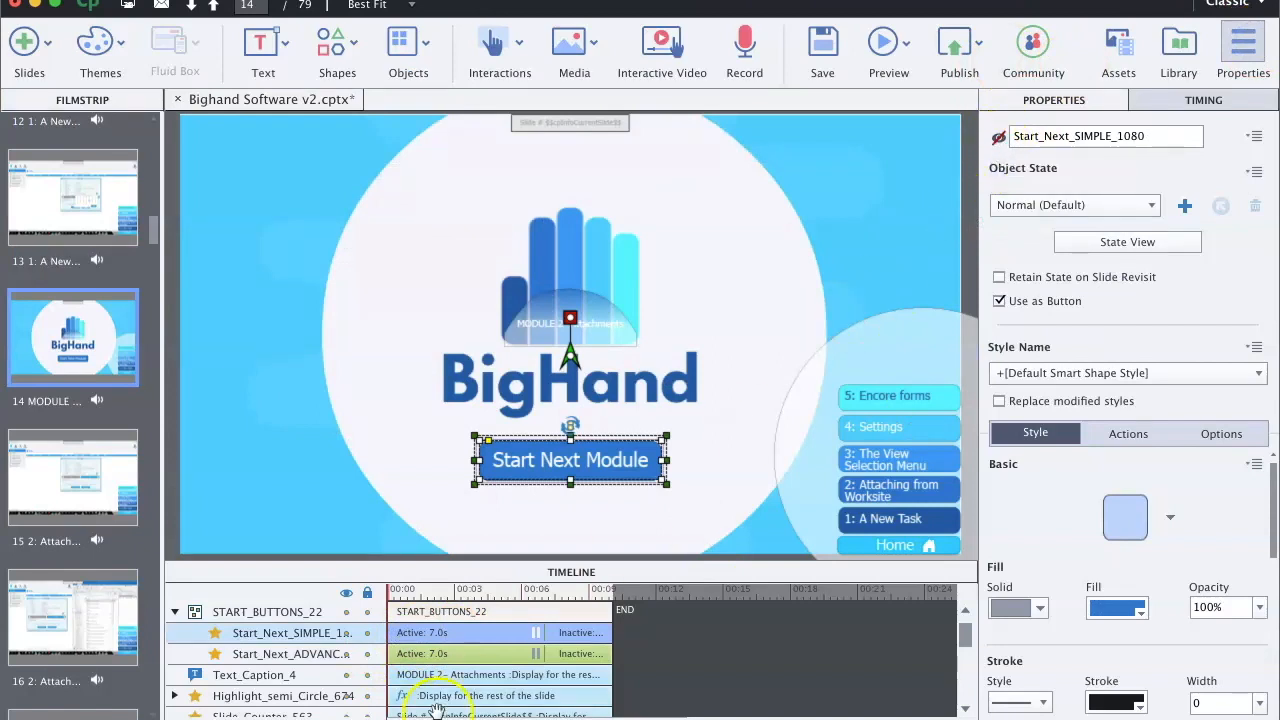
left_click(478, 656)
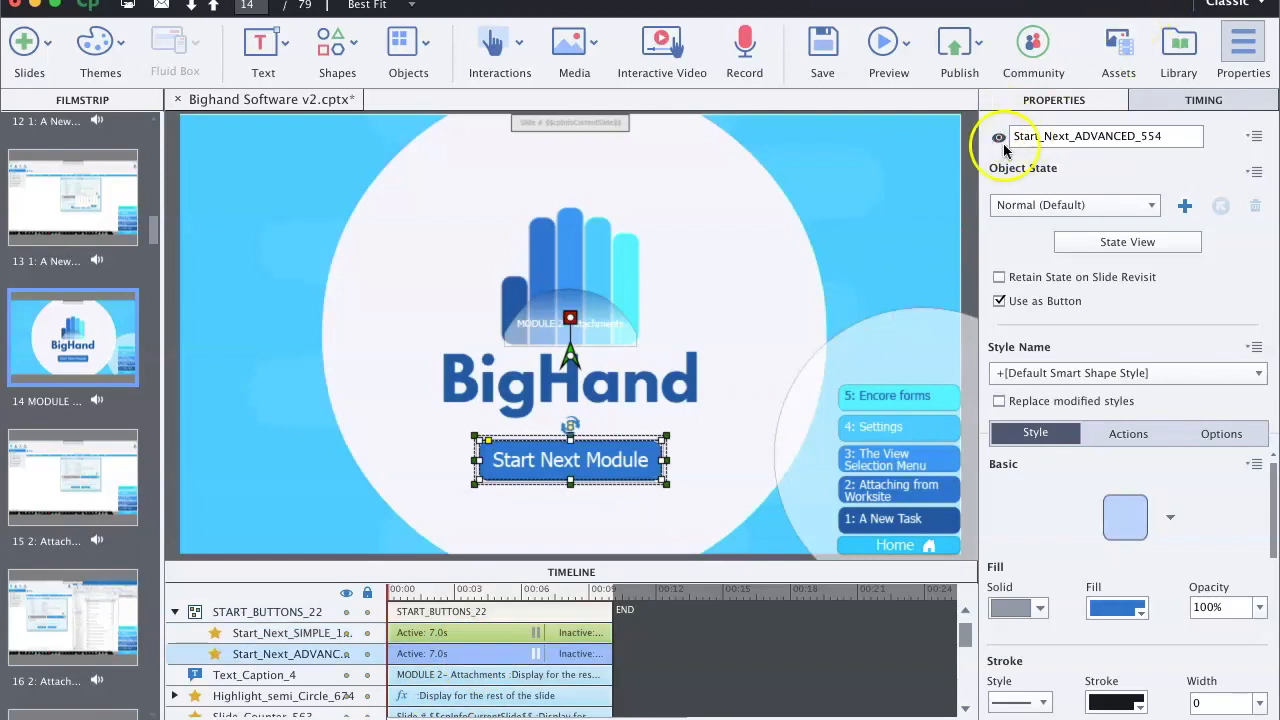
- Examine the M2CoursecompleteCheck2 advanced action assigned to the Start_Next_ADVANCED_554 button
left_click(1131, 440)
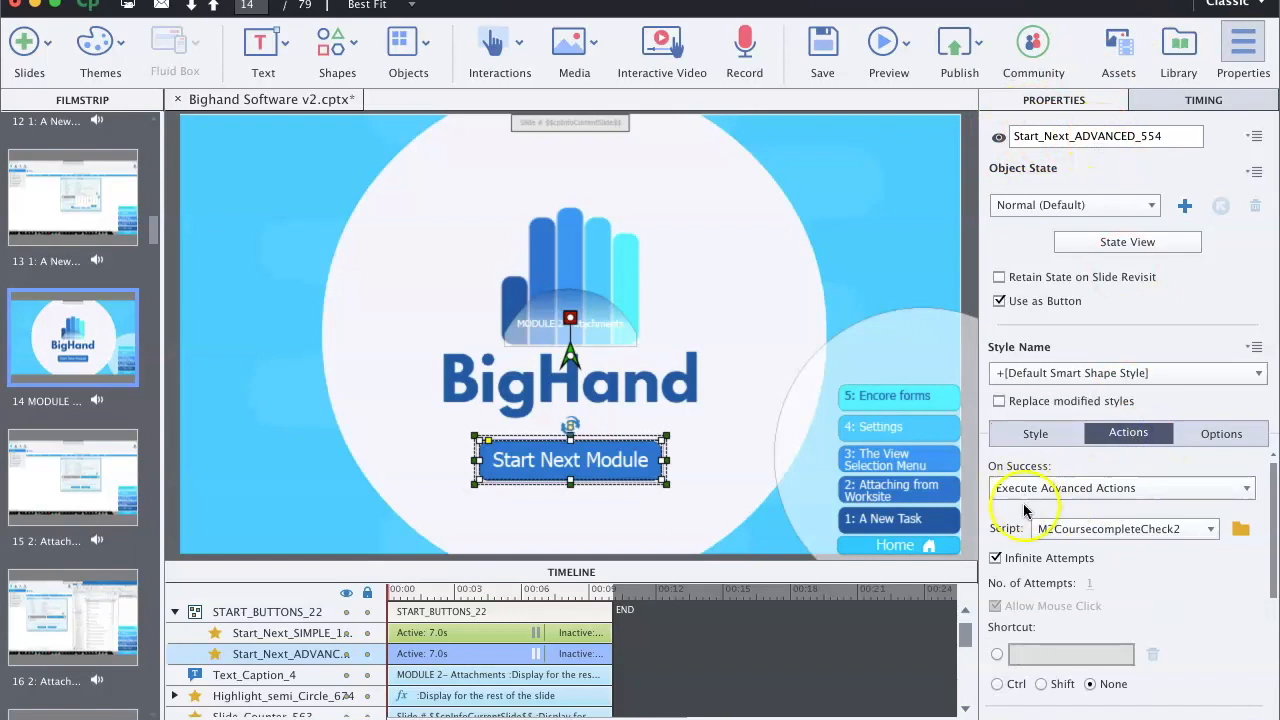
left_click(1240, 529)
left_click_drag(536, 35, 788, 35)
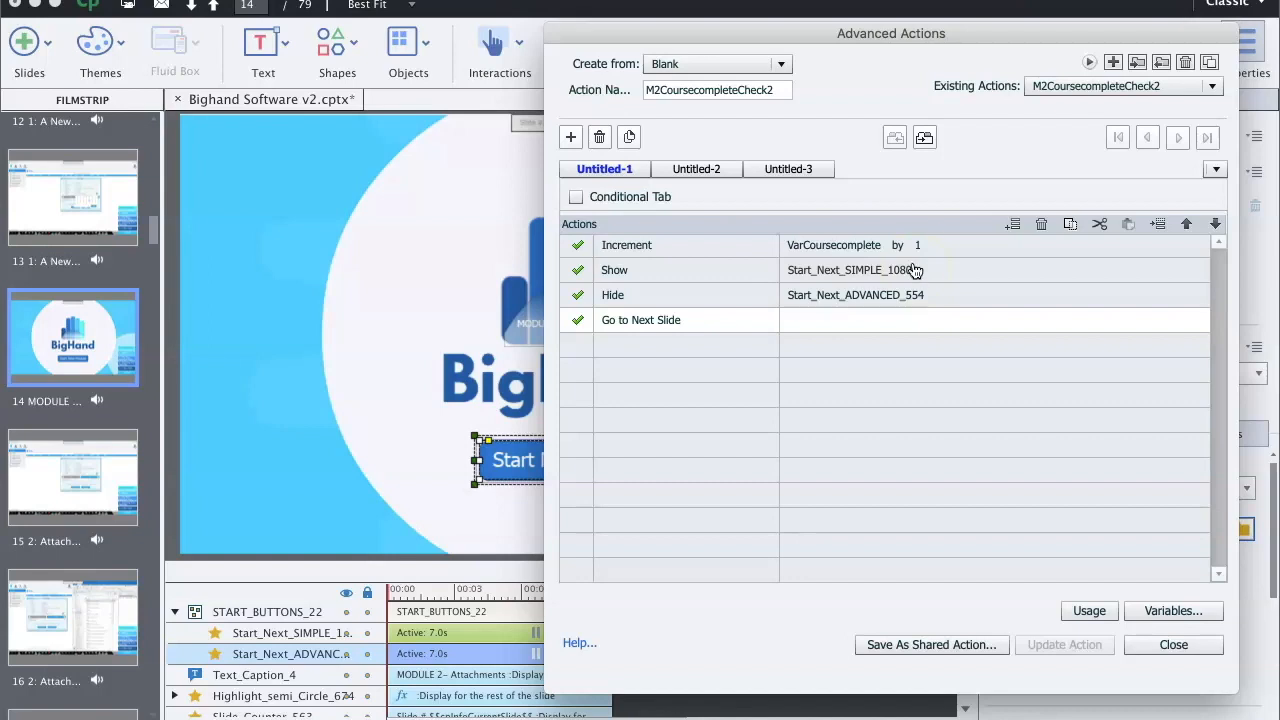
- Review the project's user variables, and close their list to return to the advanced action
left_click(1171, 611)
left_click(940, 169)
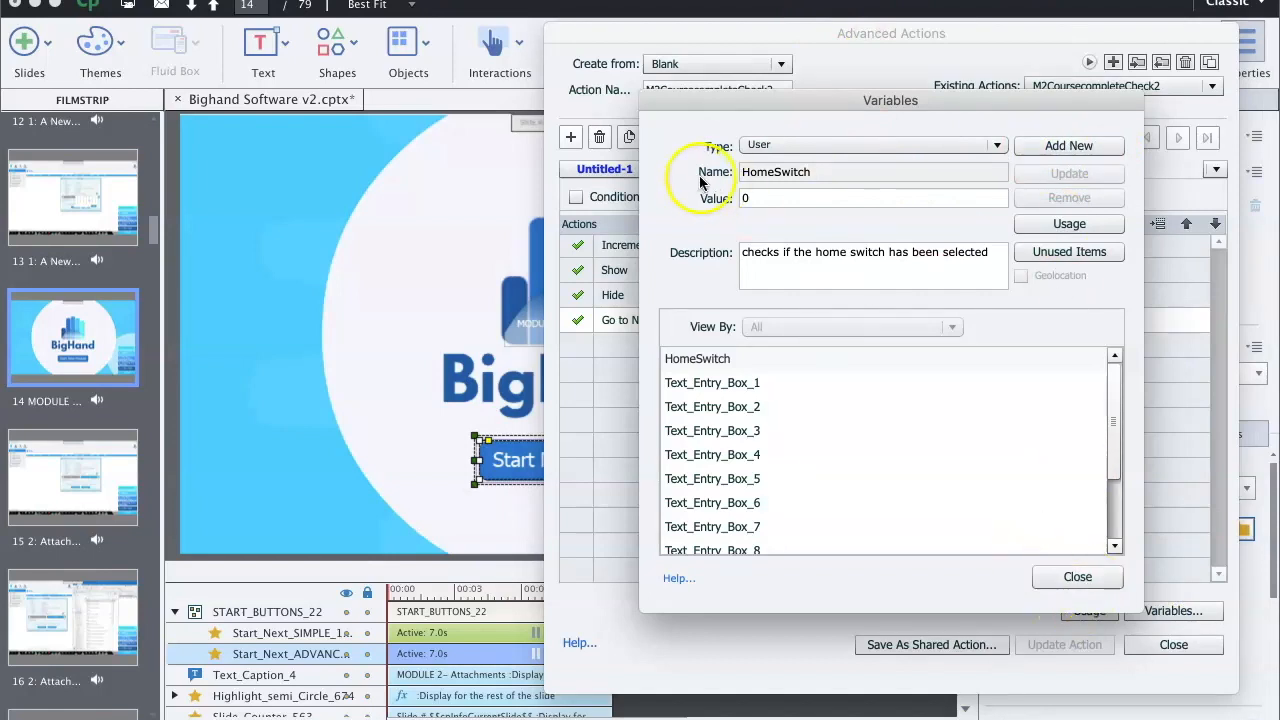
left_click(1085, 582)
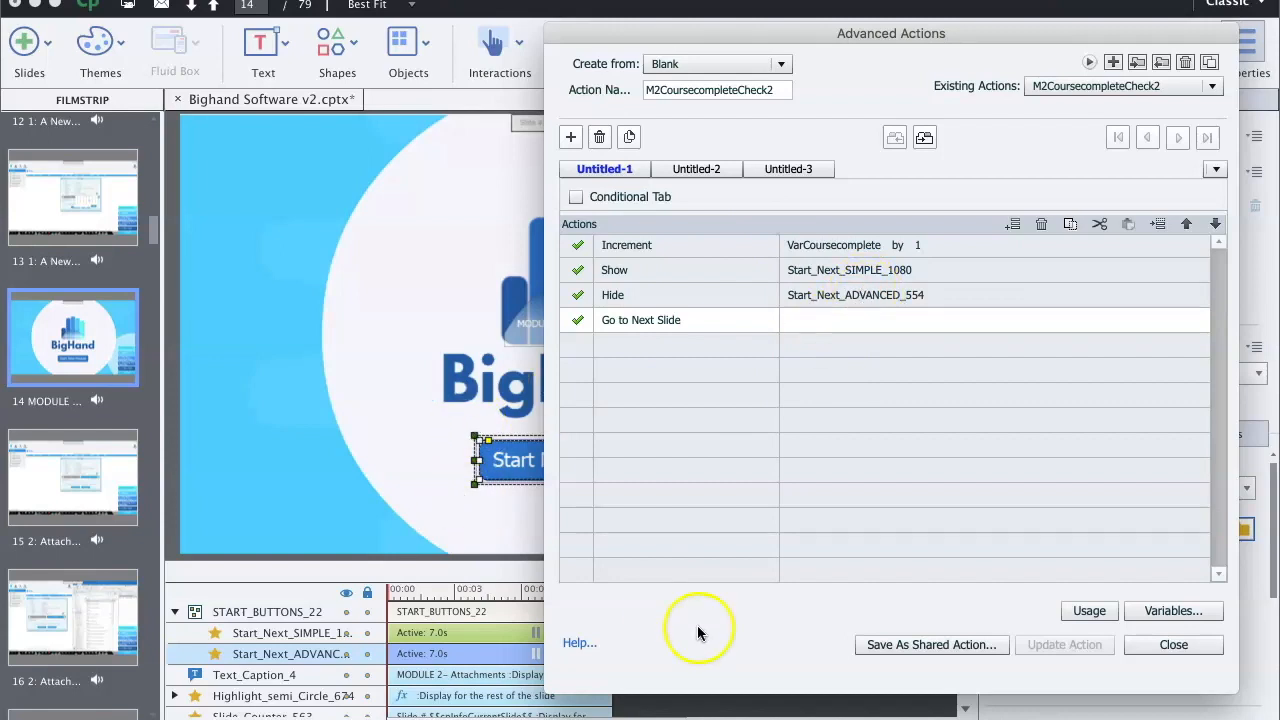
- Close the advanced action and check the on-success action of the Start_Next_SIMPLE_1080 button
left_click(1199, 645)
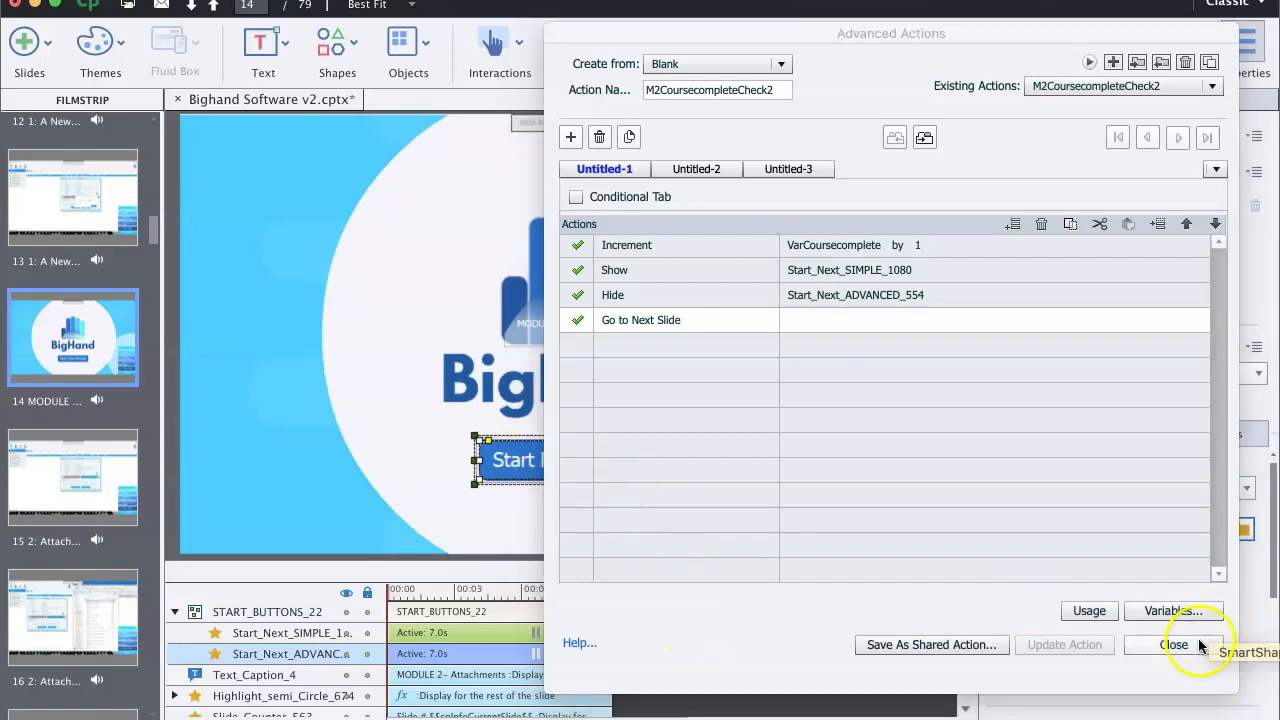
left_click(517, 461)
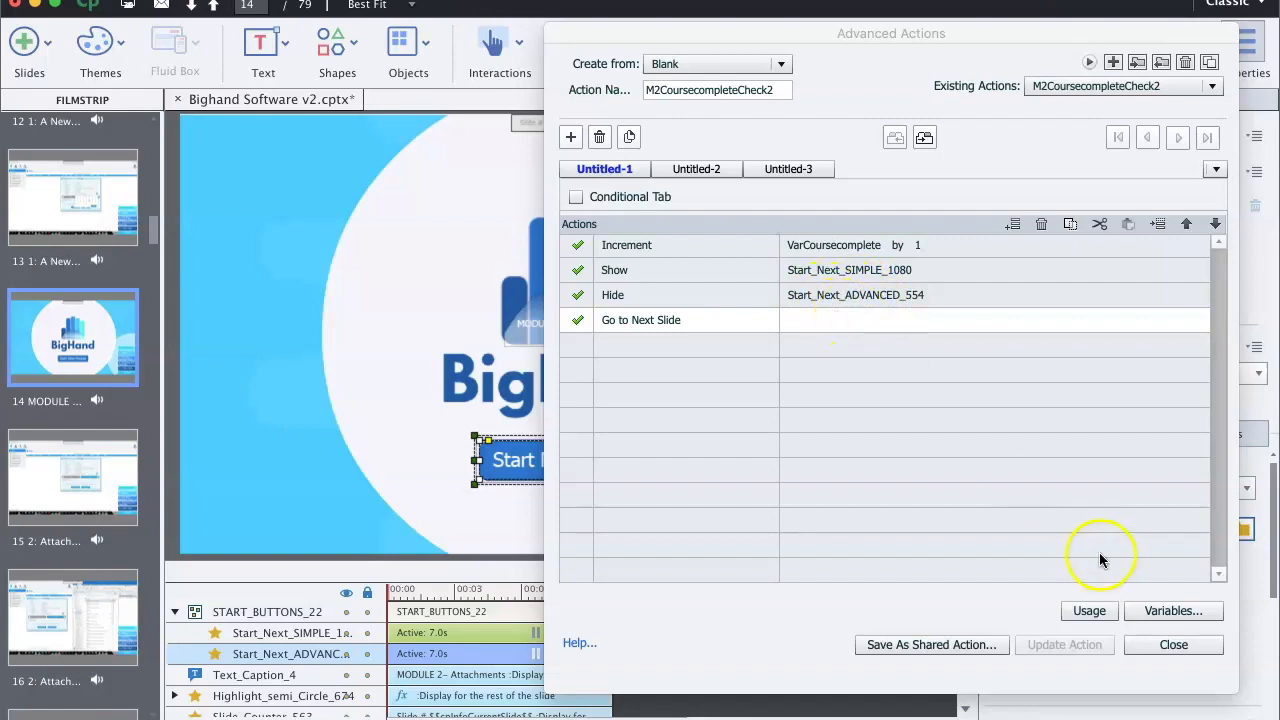
left_click(1164, 646)
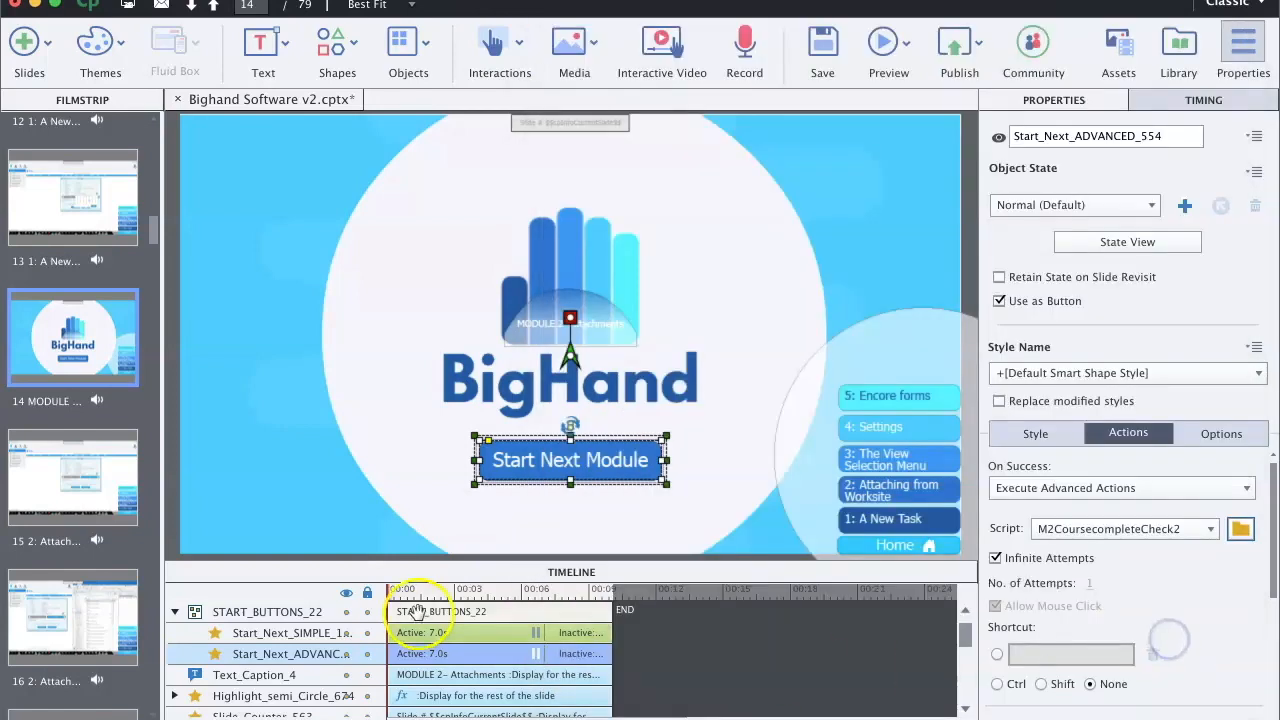
left_click(440, 633)
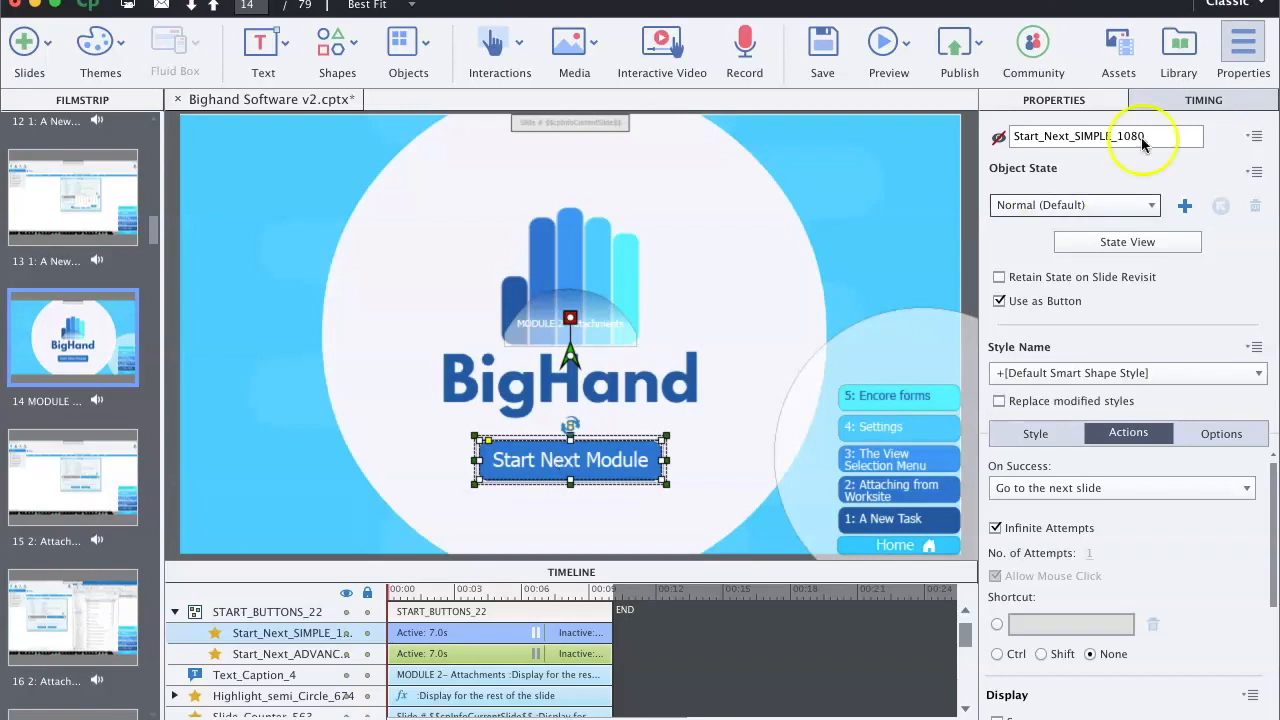
- In the publish-to-computer settings, keep HTML5 / SWF as the format, turn off Zip Files, and close the settings
left_click(962, 44)
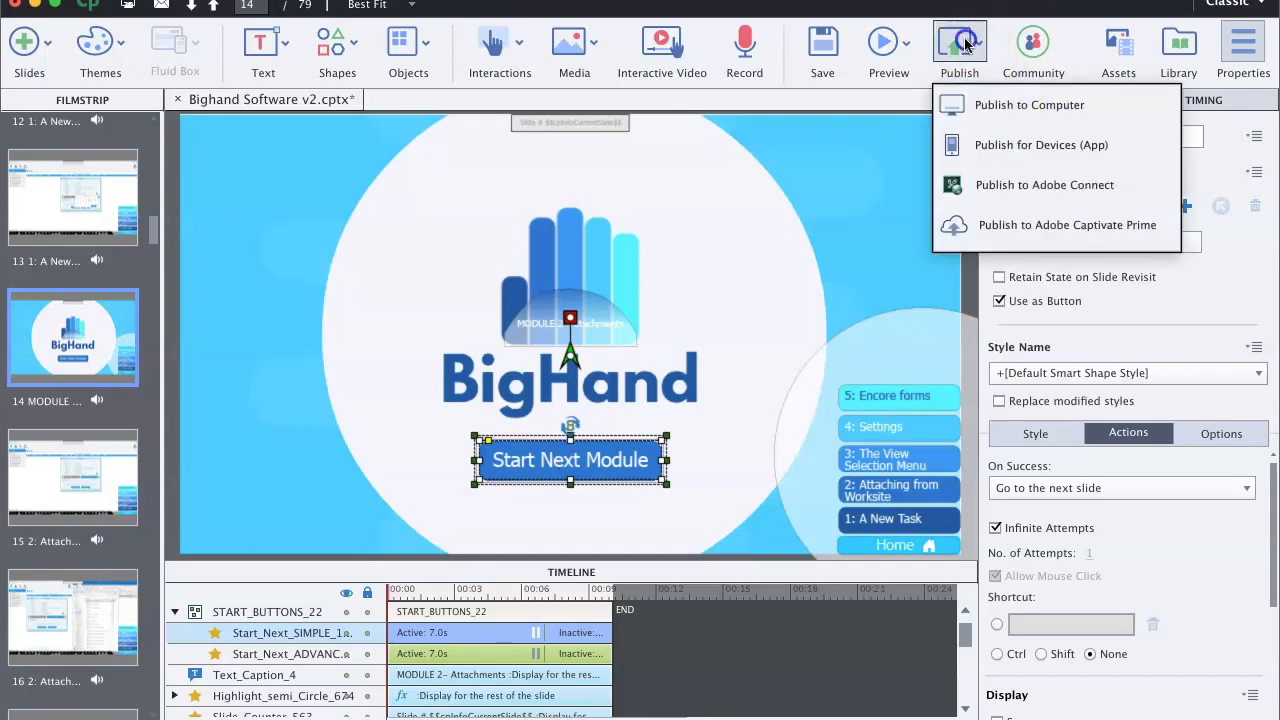
left_click(993, 108)
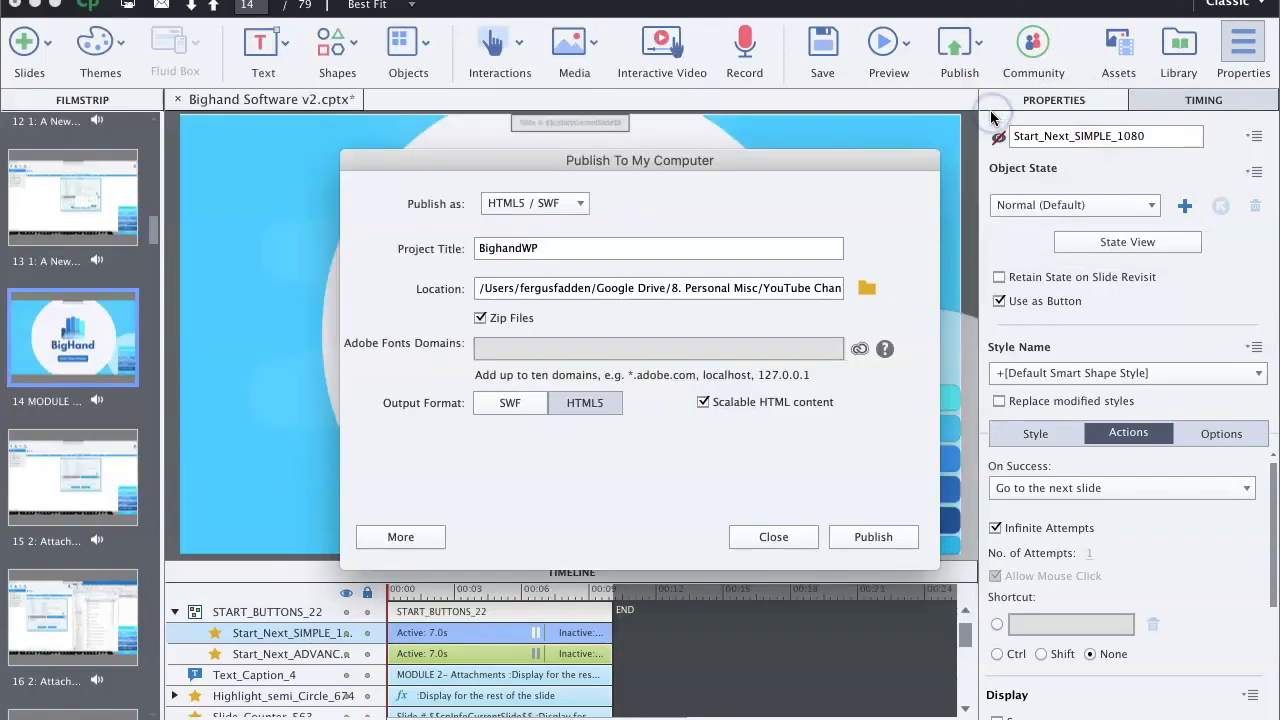
left_click(577, 205)
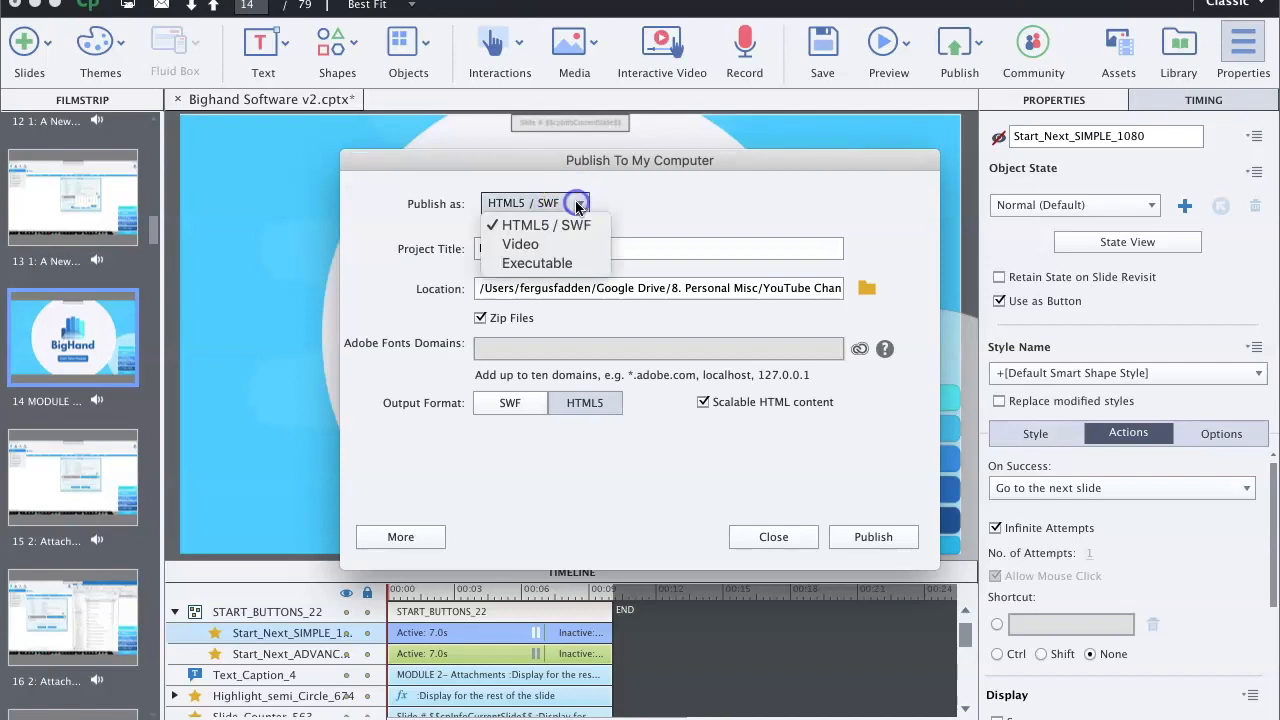
left_click(714, 208)
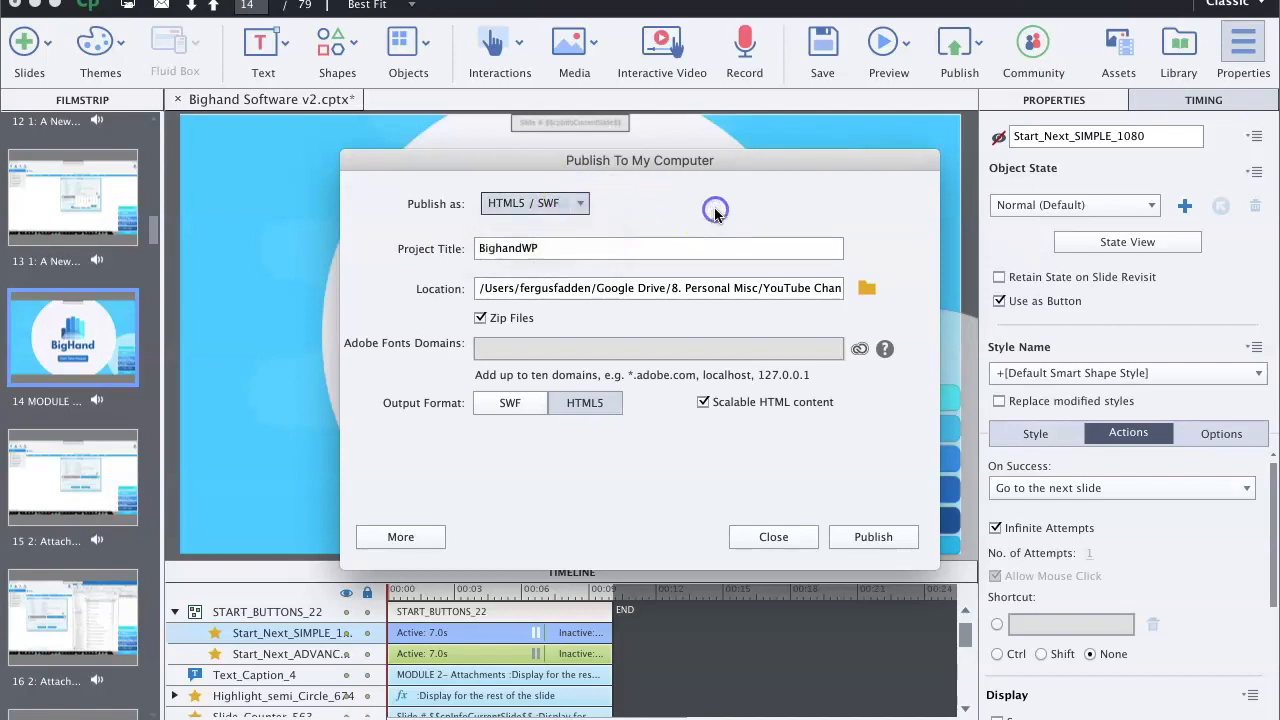
left_click(480, 318)
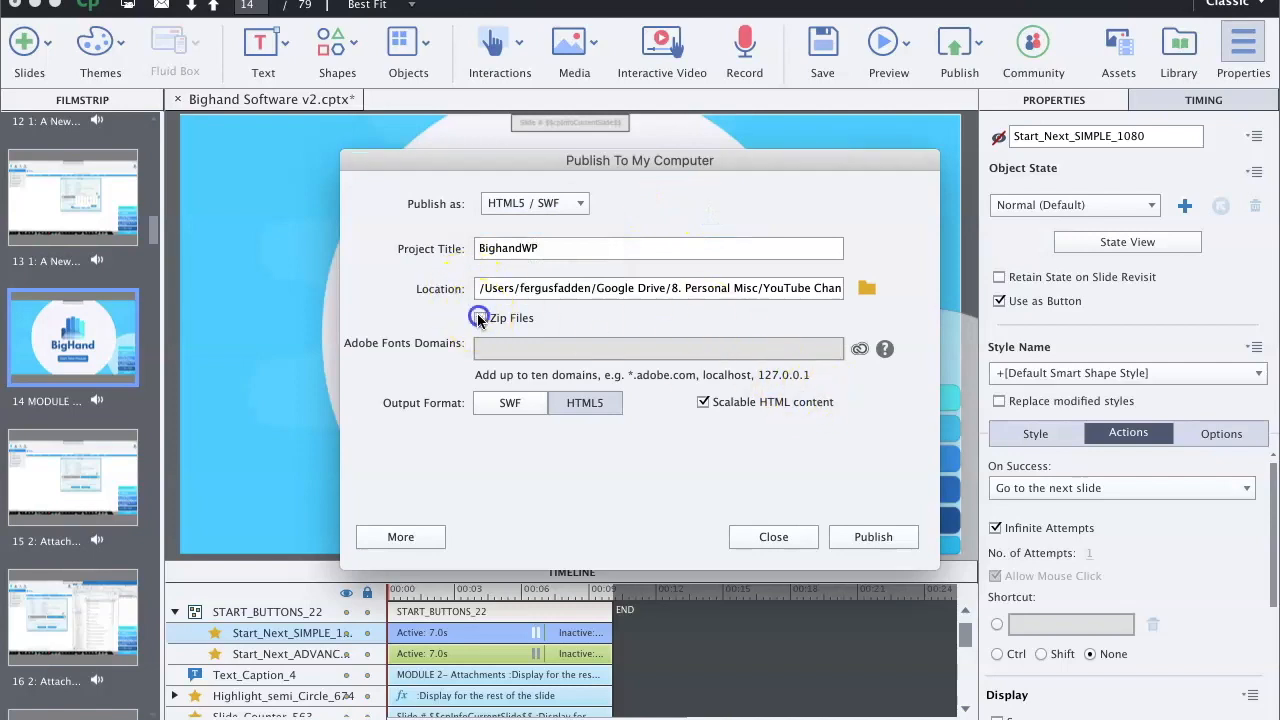
left_click(873, 537)
left_click(771, 537)
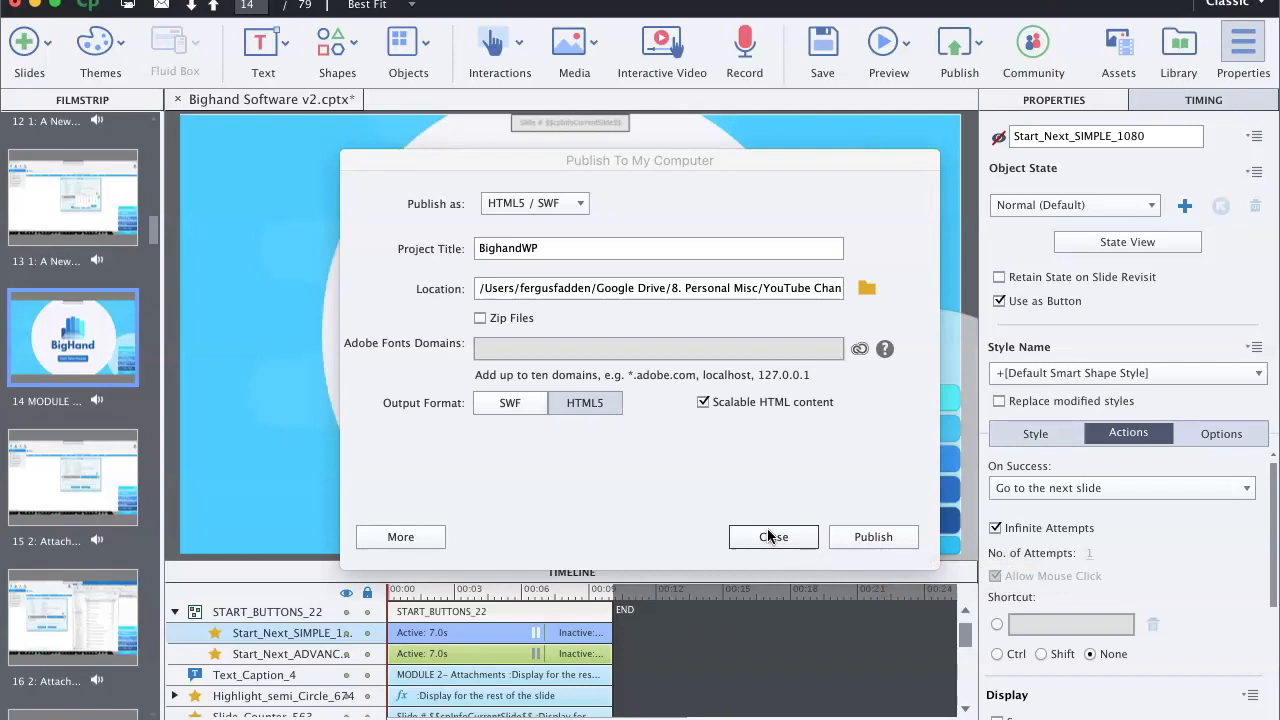
left_click(773, 537)
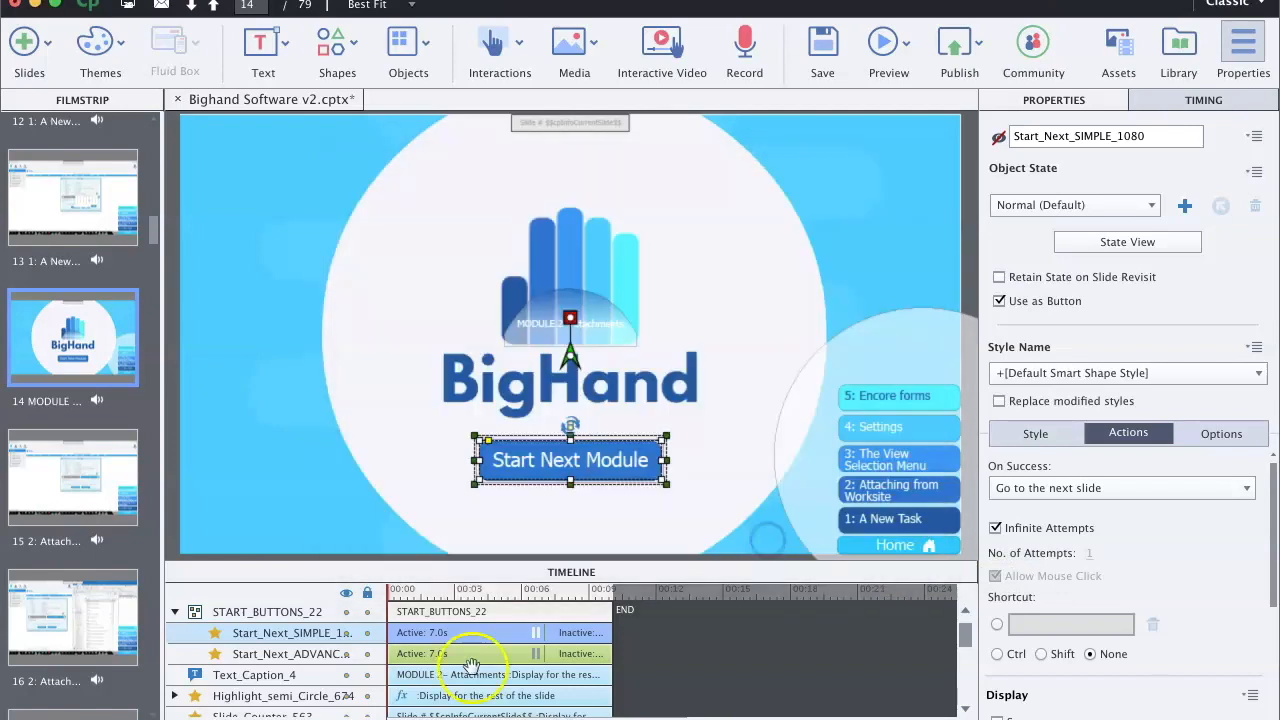
- Switch to Finder and open the published course's index.html from the Bighand1 folder in the browser
key("super+Tab")
key("super+Tab")
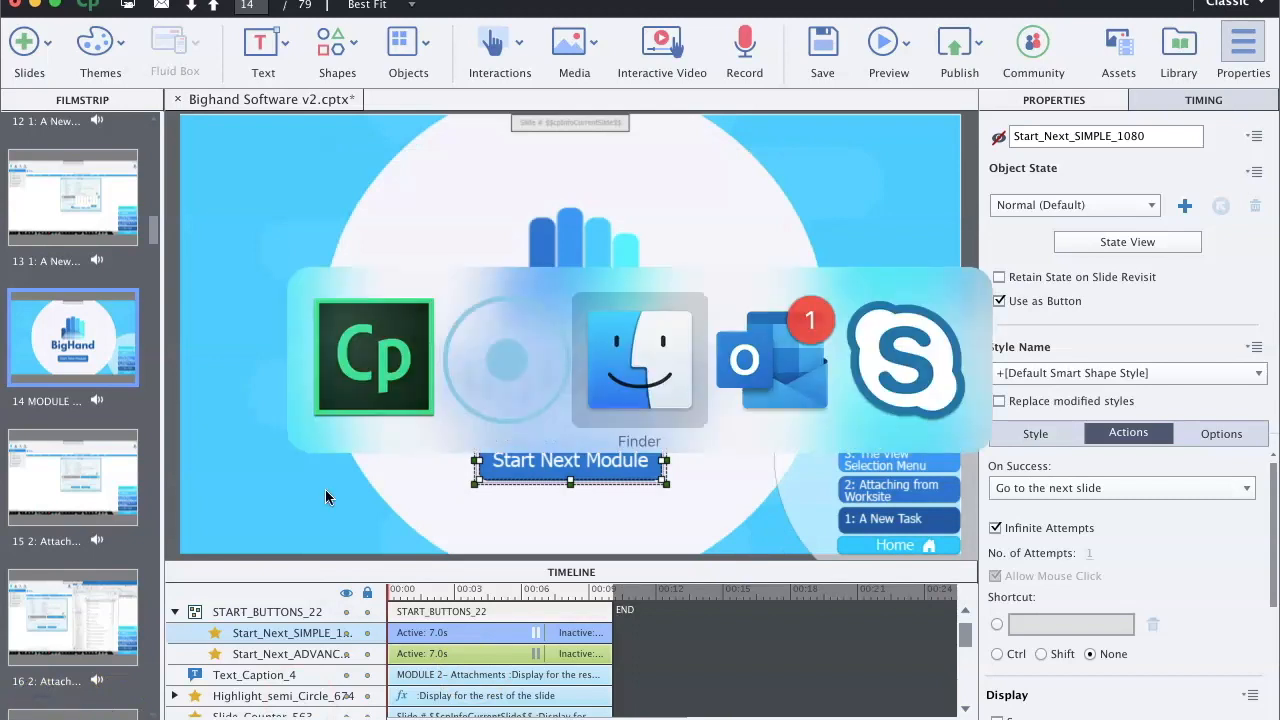
left_click(512, 117)
left_click(770, 250)
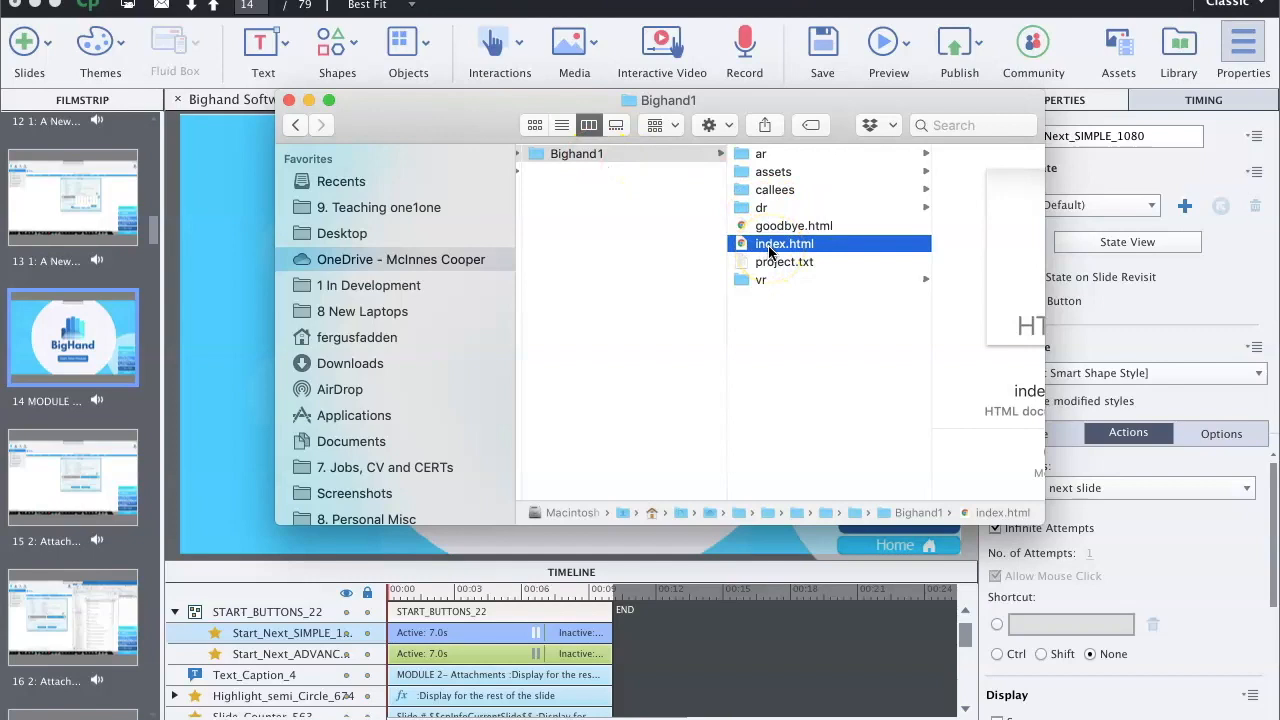
left_click(48, 715)
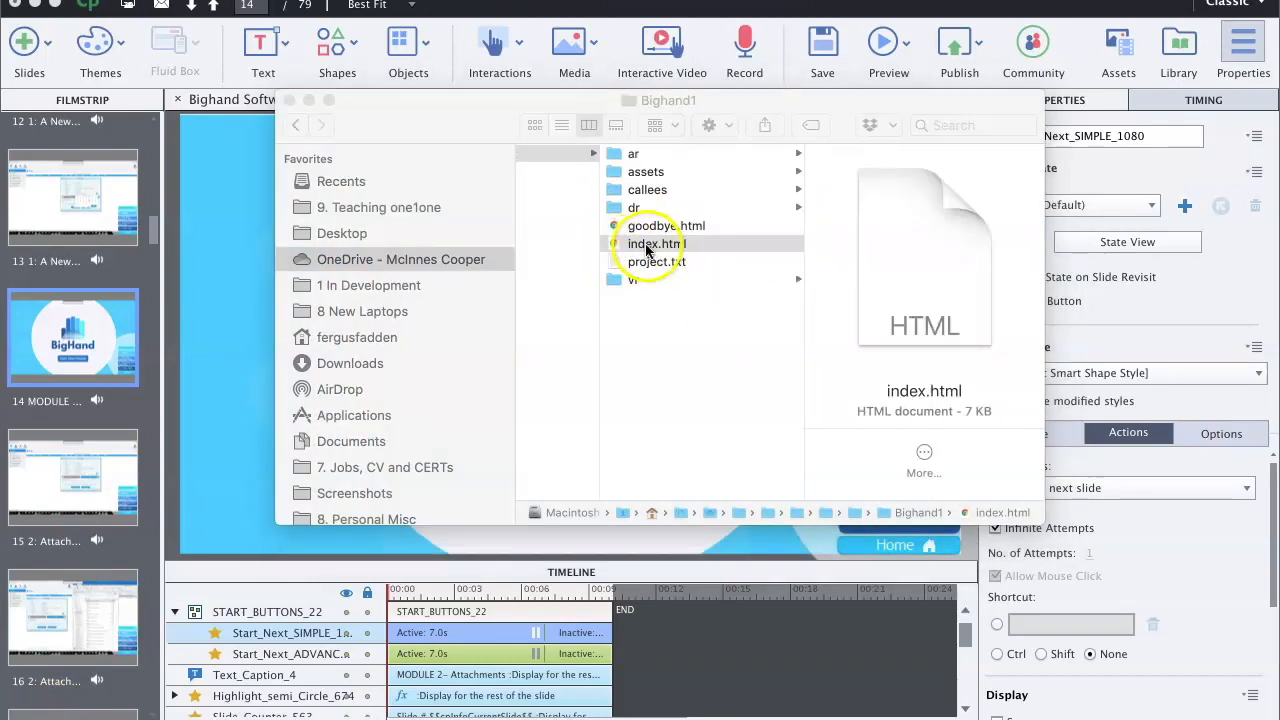
double_click(655, 245)
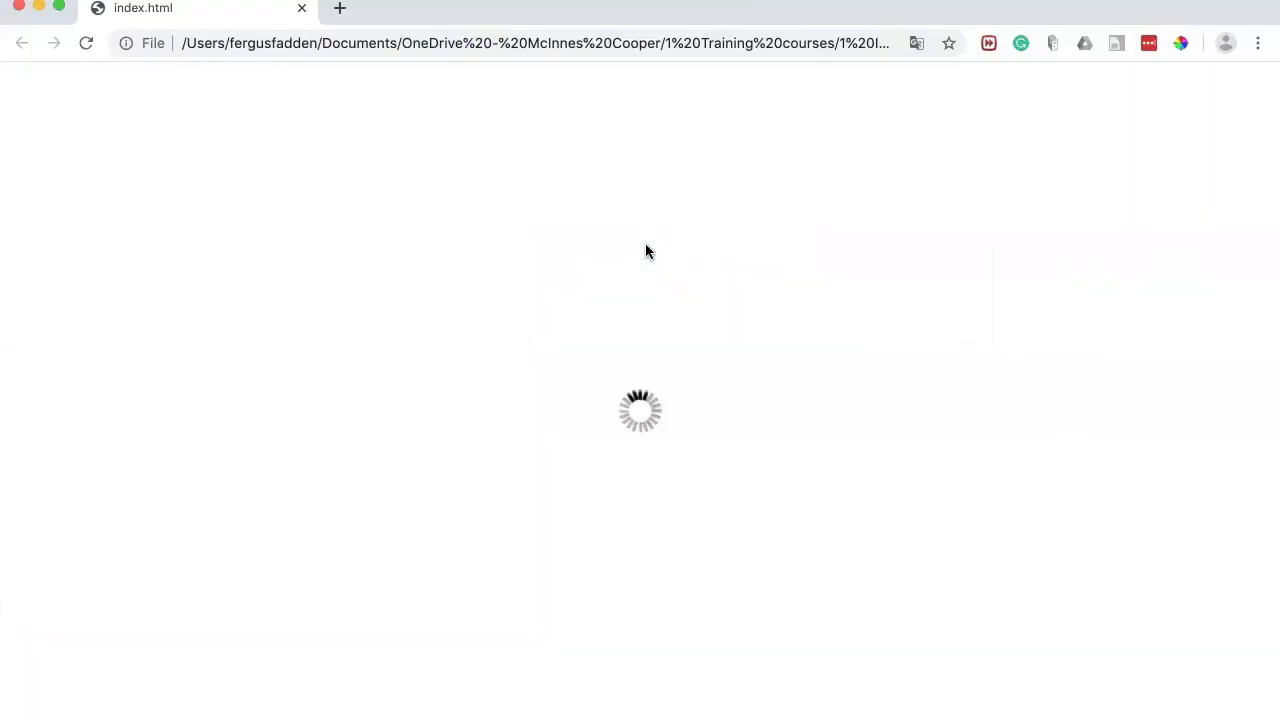
- Play the published course, start it from the intro slide, and jump to MODULE 2- Attachments
left_click(714, 399)
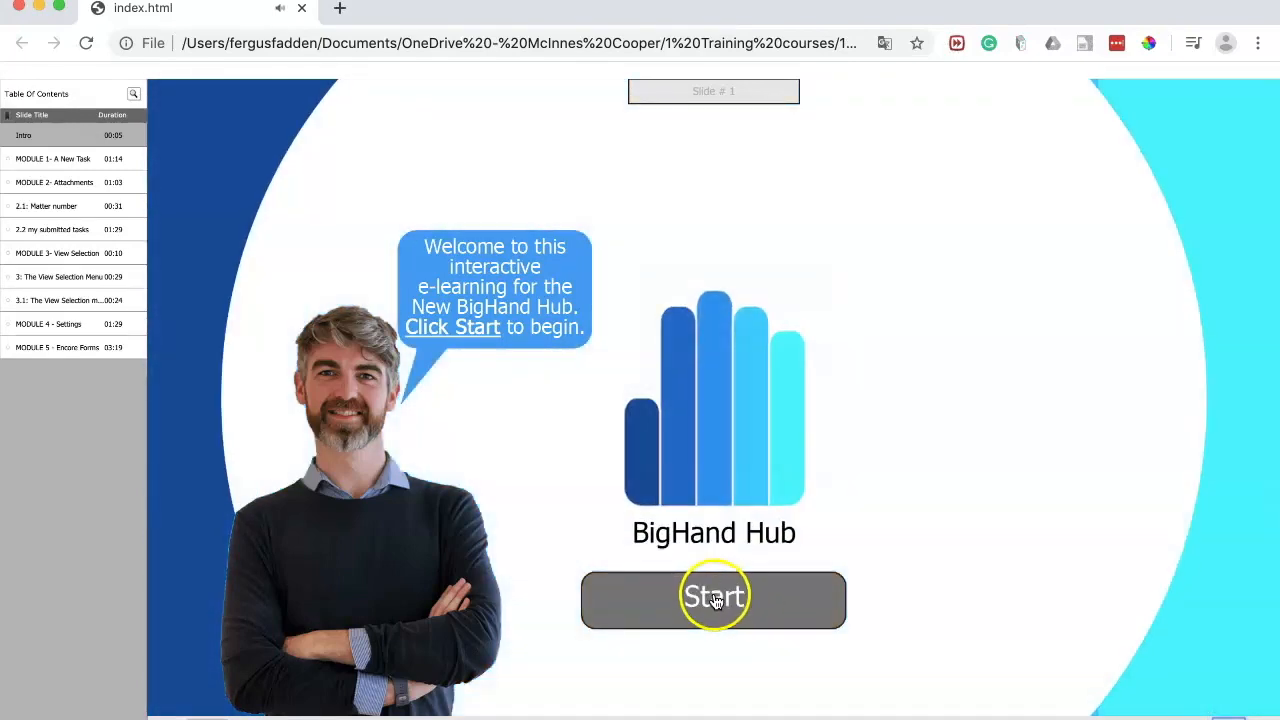
left_click(714, 598)
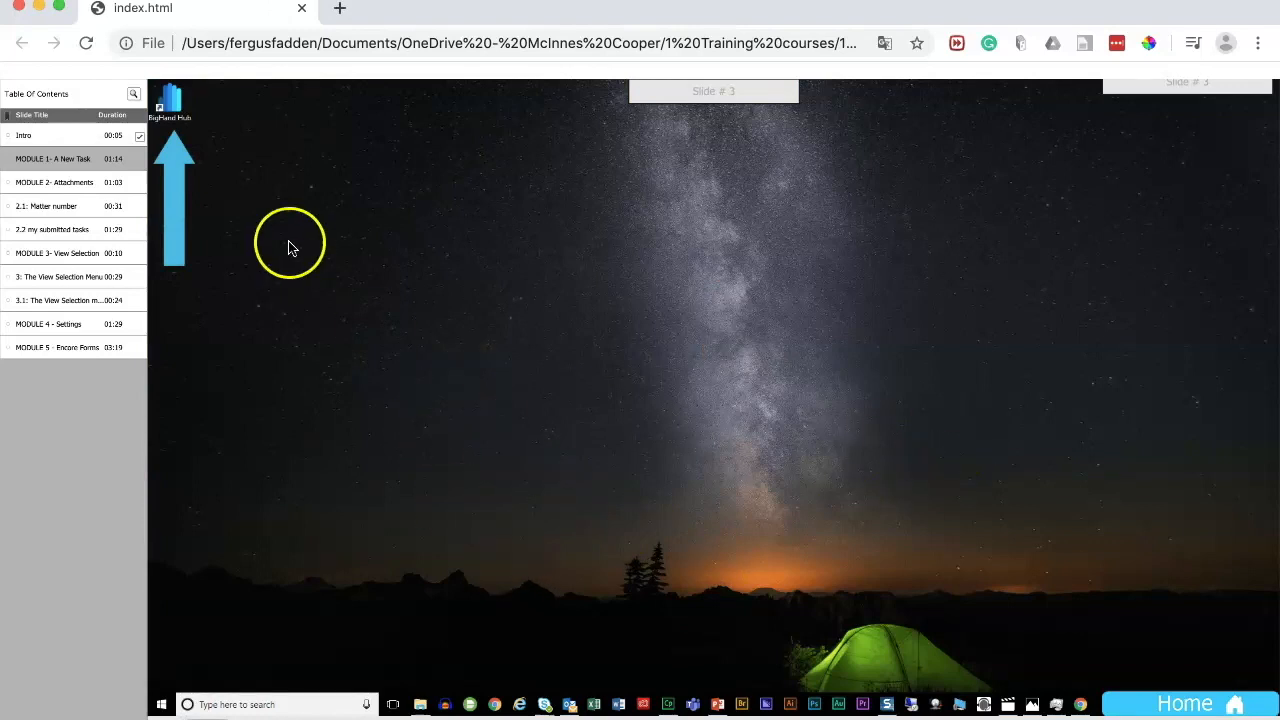
left_click(92, 193)
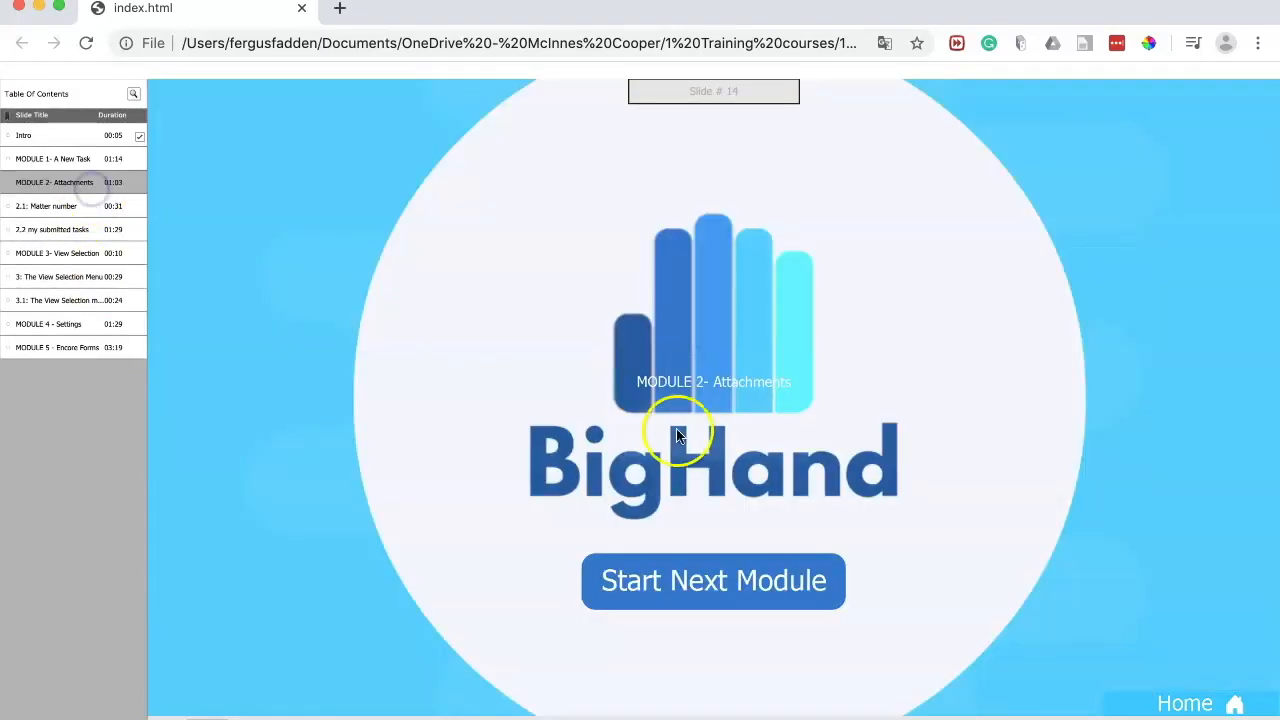
- Start MODULE 2- Attachments, MODULE 4 - Settings and MODULE 5 - Encore Forms in turn using each title slide's Start Next Module button
left_click(707, 582)
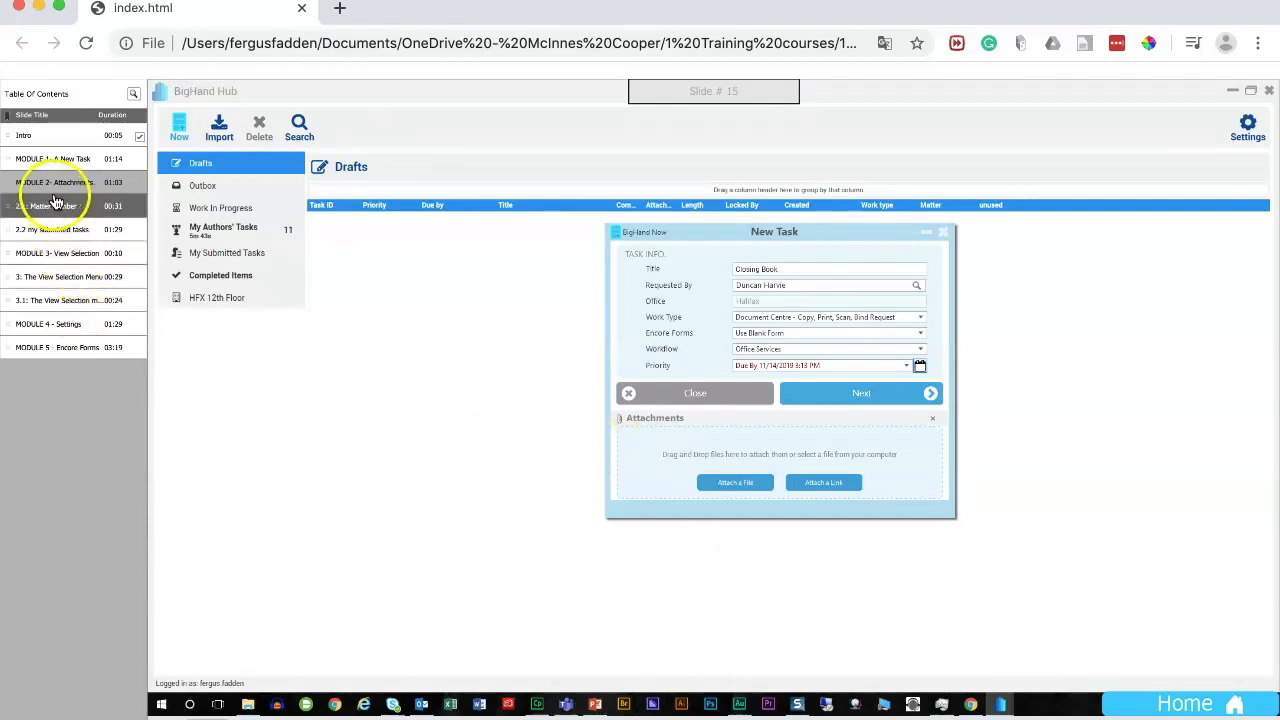
left_click(78, 326)
left_click(663, 578)
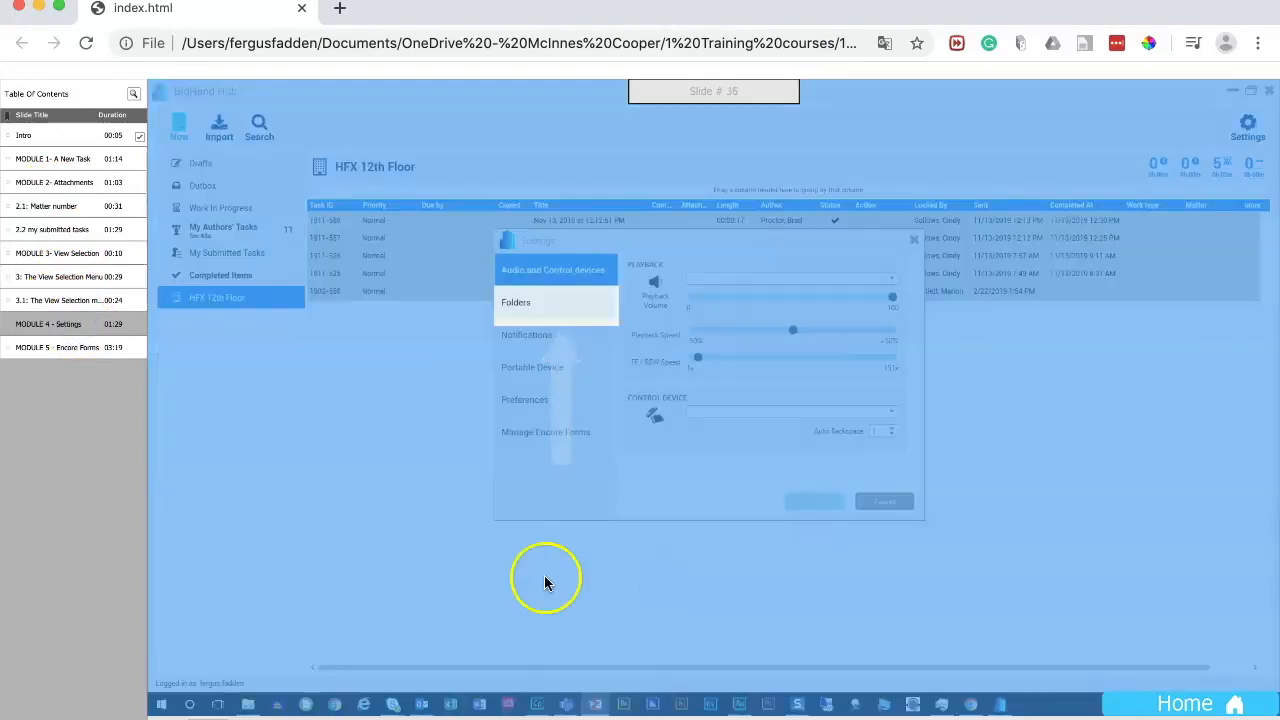
left_click(97, 356)
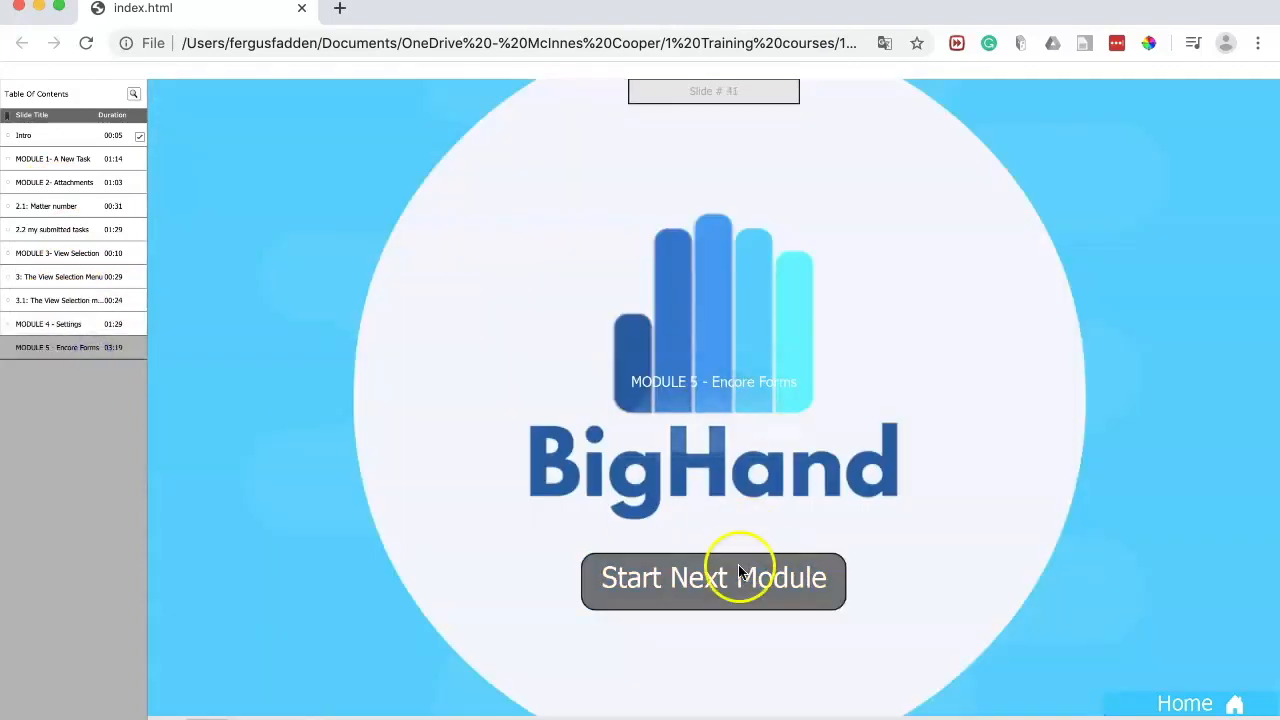
left_click(714, 585)
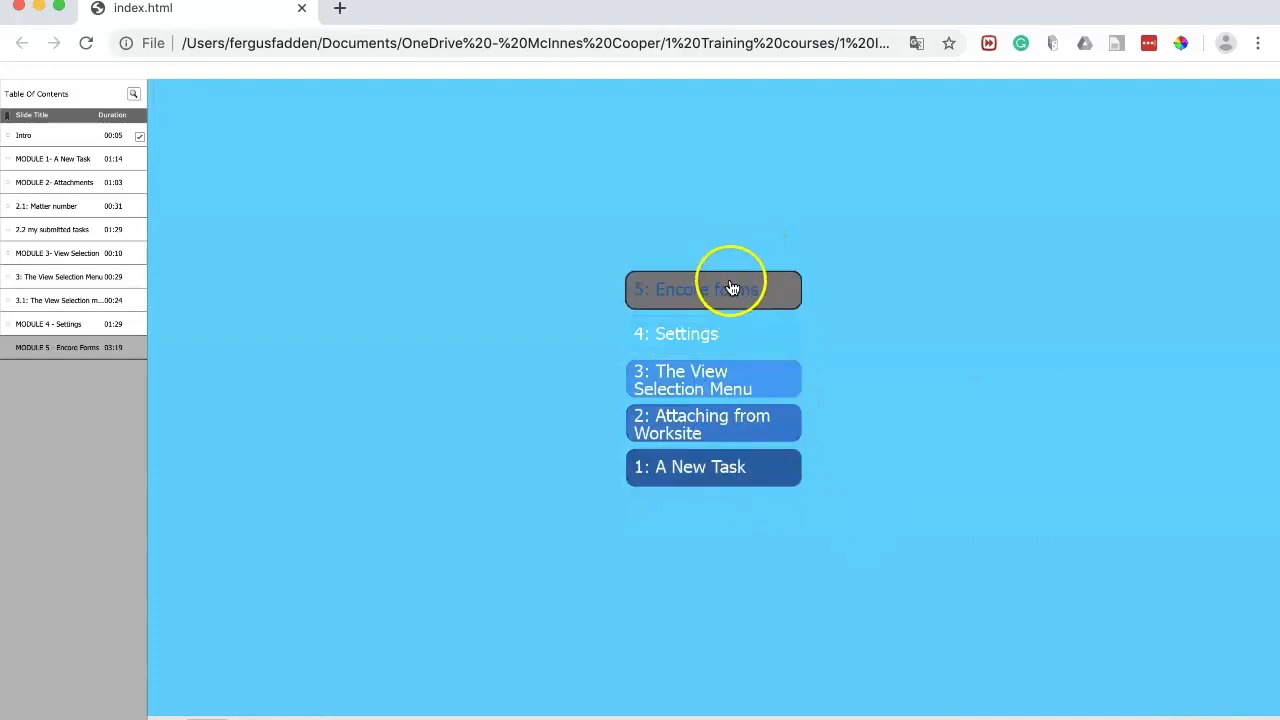
- Open and start 3: The View Selection Menu from the course's module menu, and jump to section 3.1
left_click(728, 384)
left_click(706, 574)
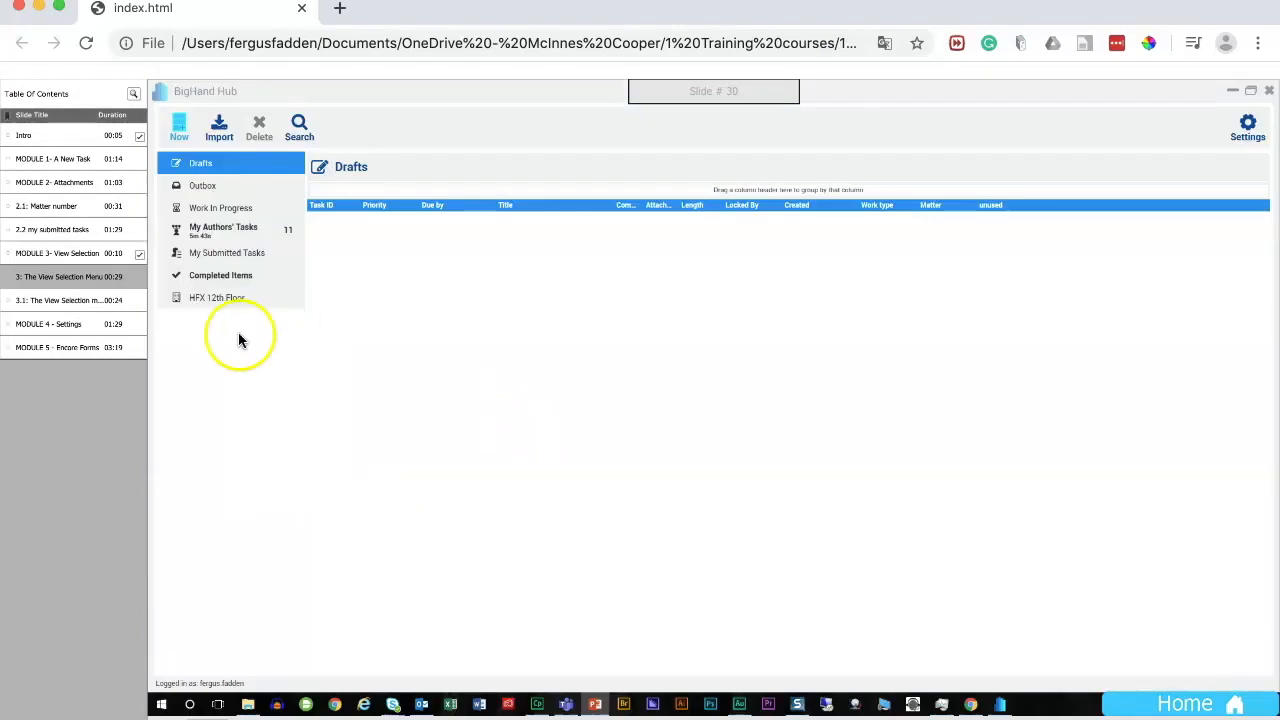
left_click(60, 302)
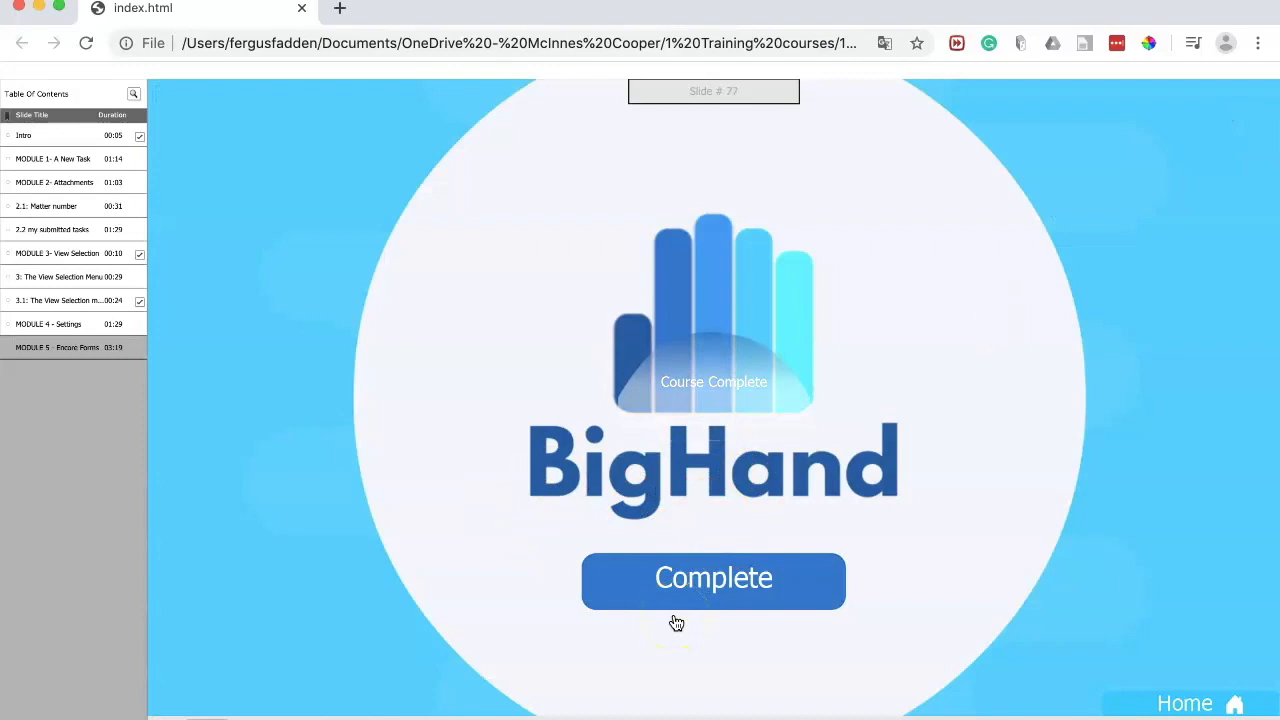
- Switch back to Adobe Captivate and select the Continue button on slide 28, My Author's tasks
key("super+Tab")
key("super+Tab")
key("super+Tab")
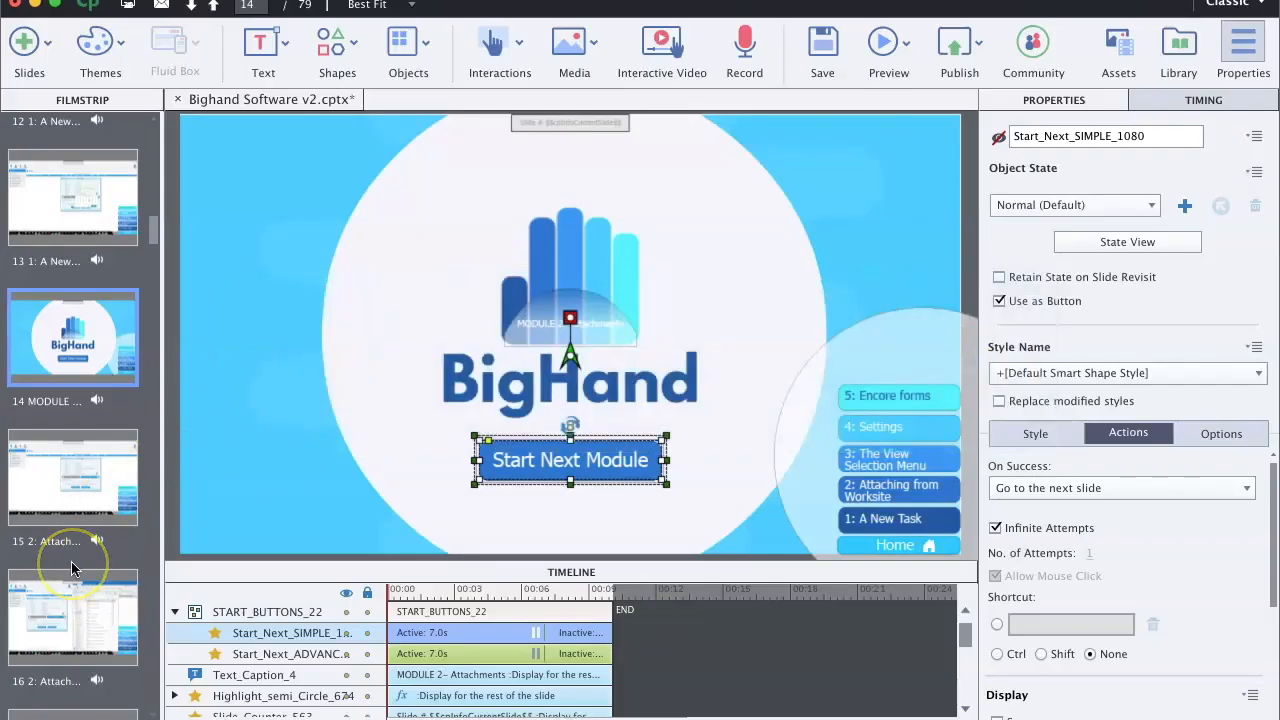
scroll(71, 568, "down", 15)
scroll(71, 568, "down", 10)
left_click(119, 540)
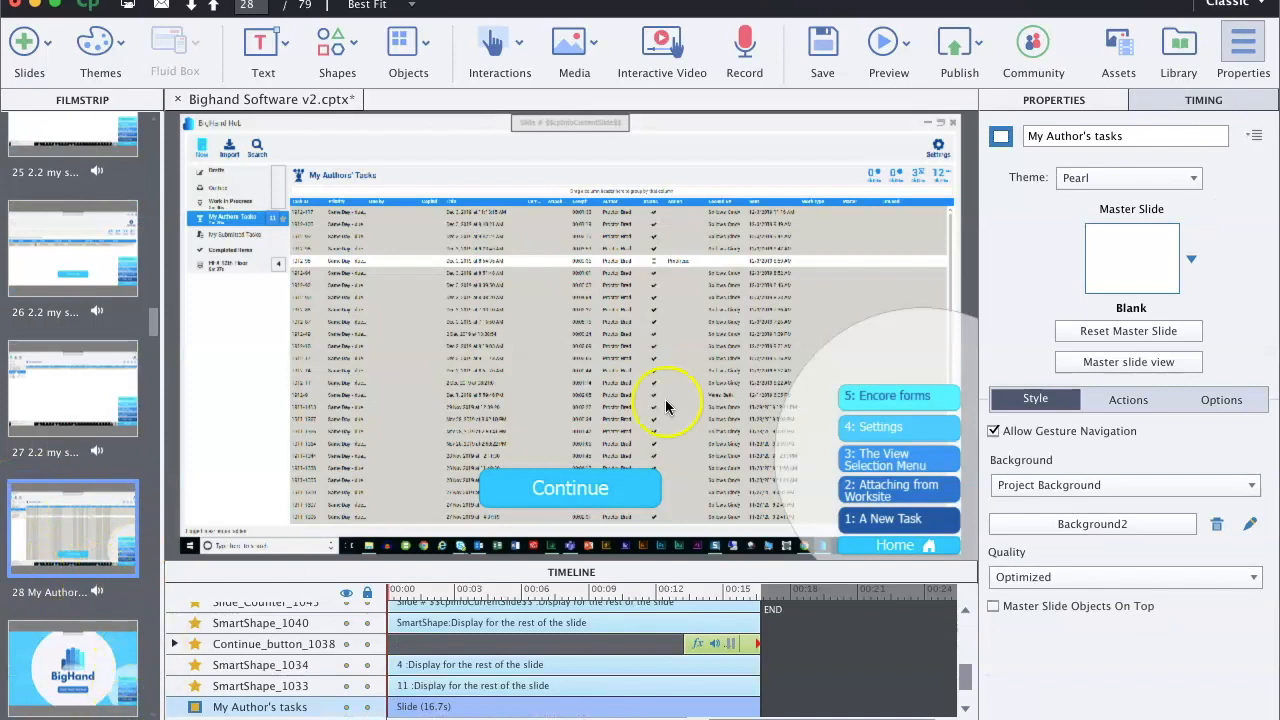
left_click(606, 490)
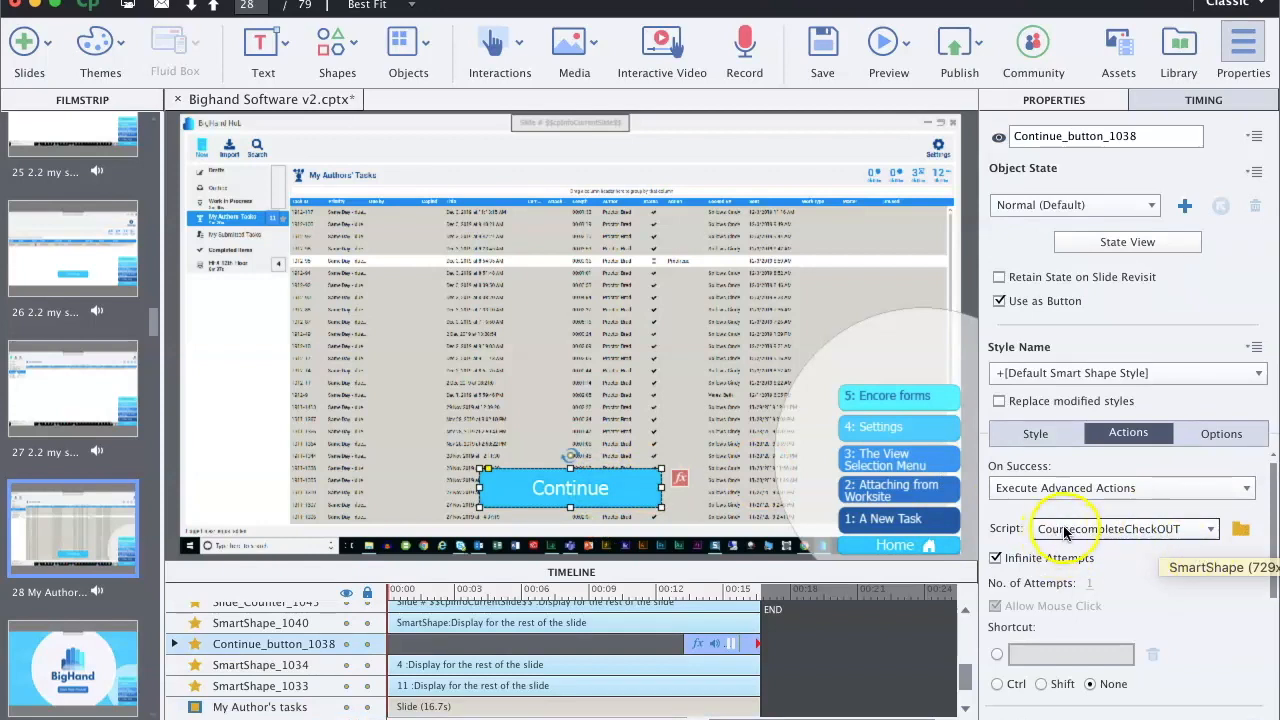
- Review the IF and ELSE branches of the Continue button's CoursecompleteCheckOUT advanced action and close it
left_click(1241, 528)
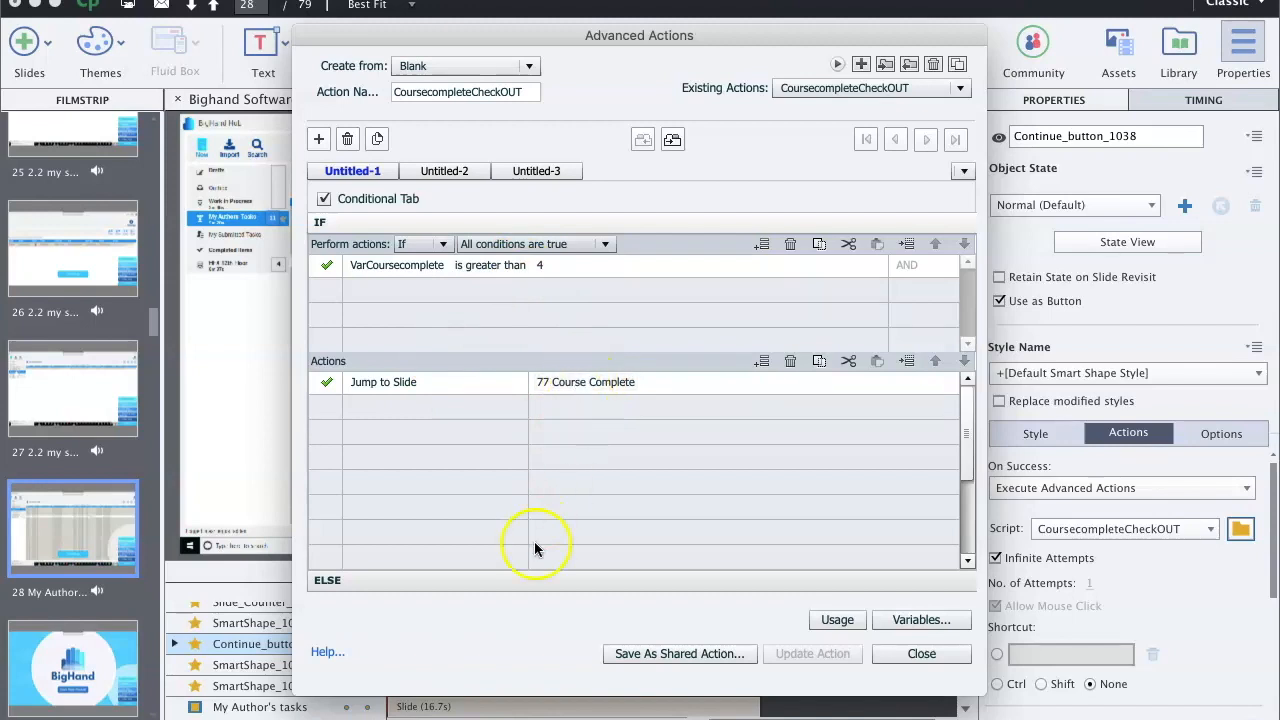
left_click(522, 582)
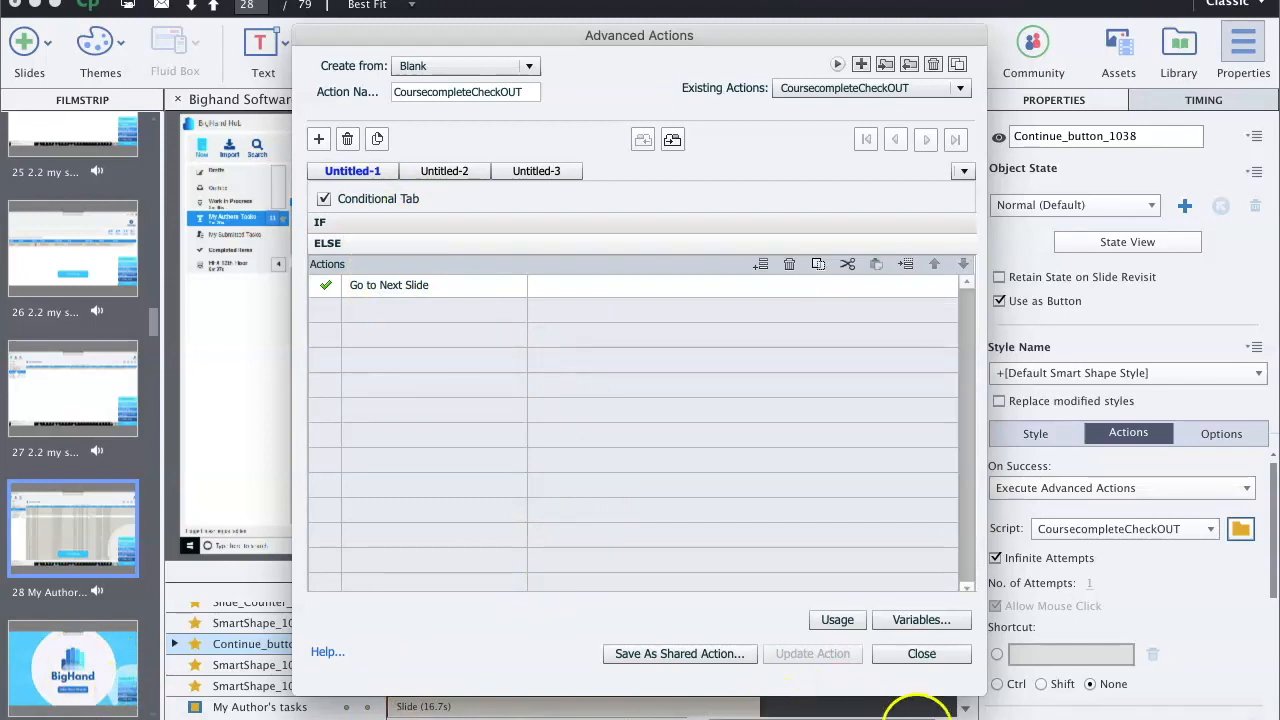
left_click(922, 654)
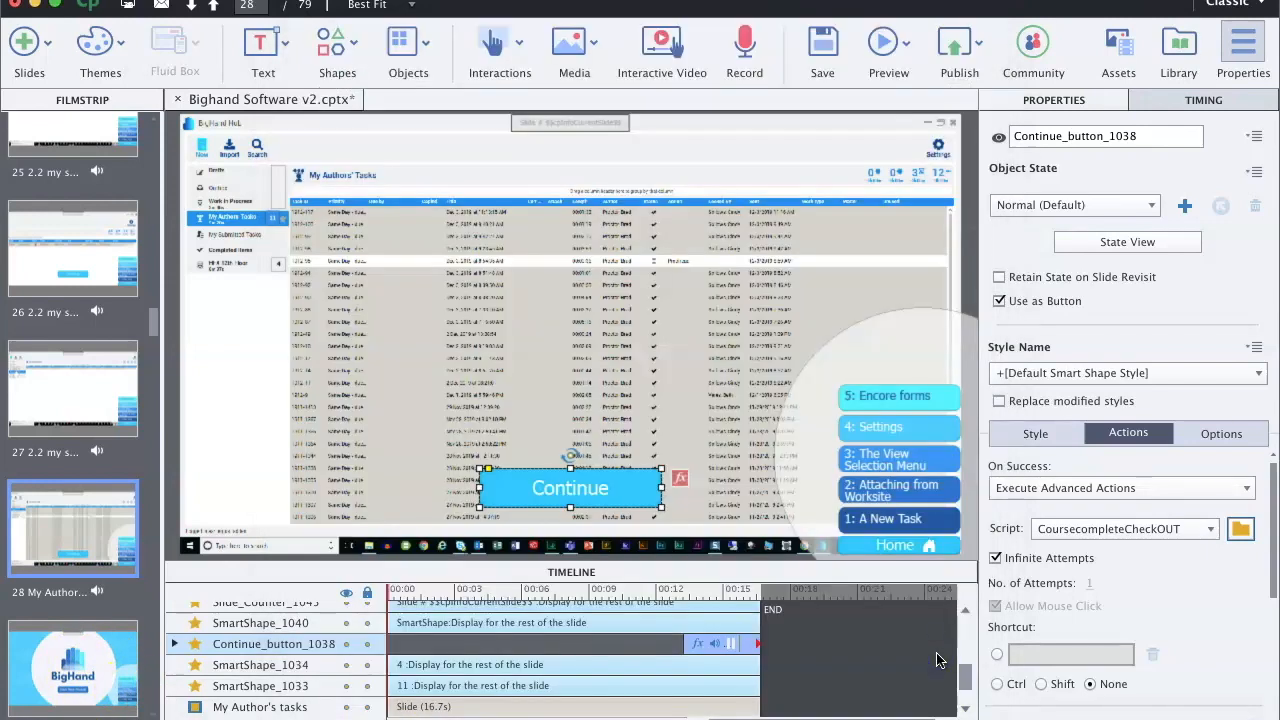